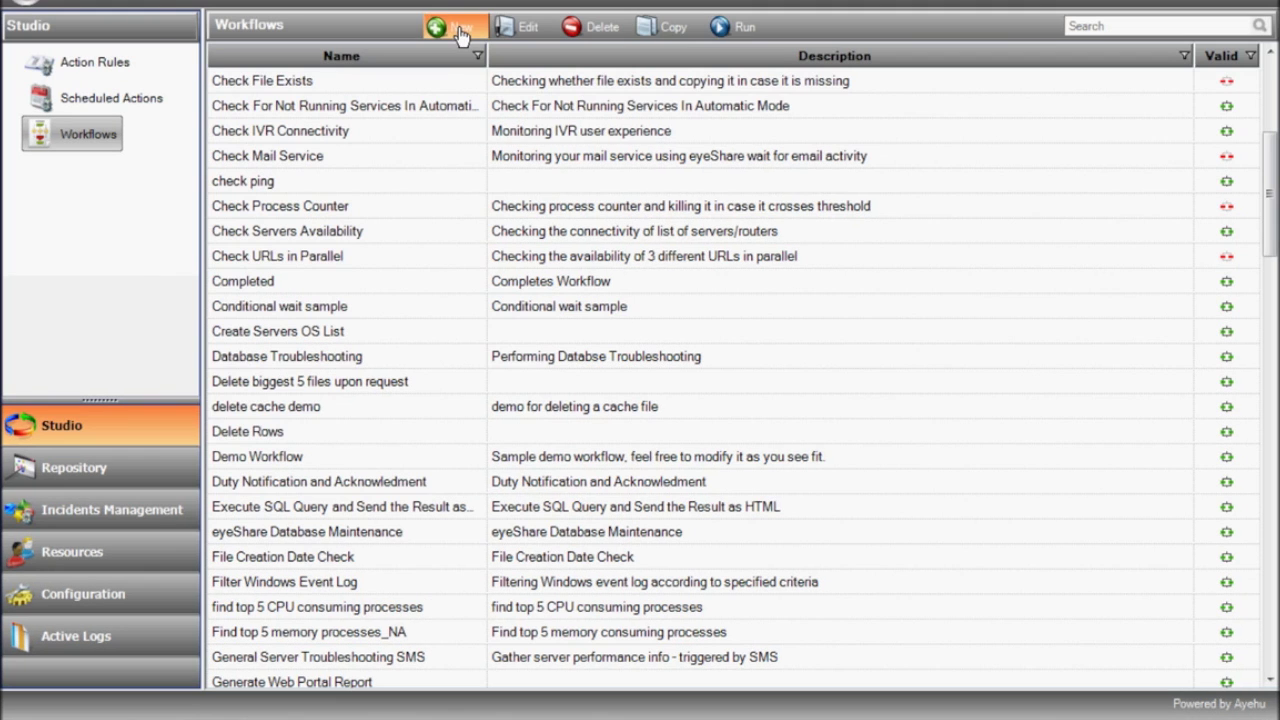
Step: Start a new workflow and add a Start FTP Session activity
{"action": "left_click", "coordinate": [452, 30]}
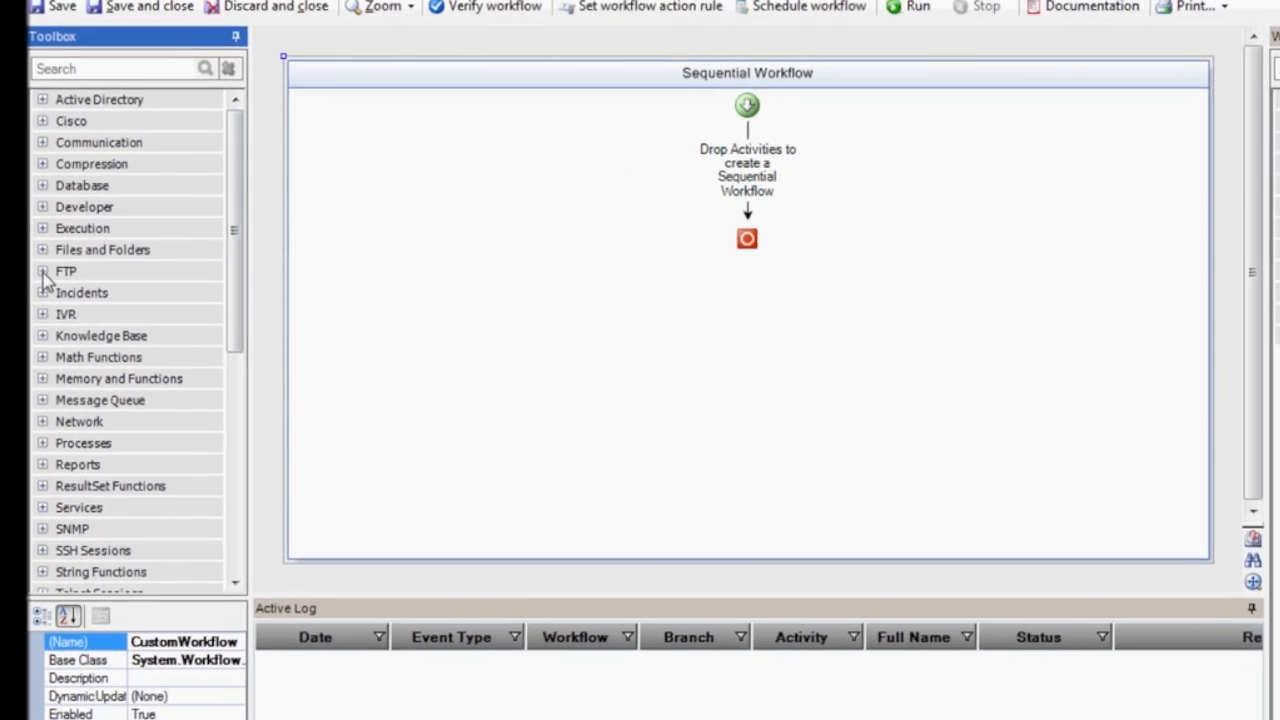
{"action": "left_click", "coordinate": [14, 229]}
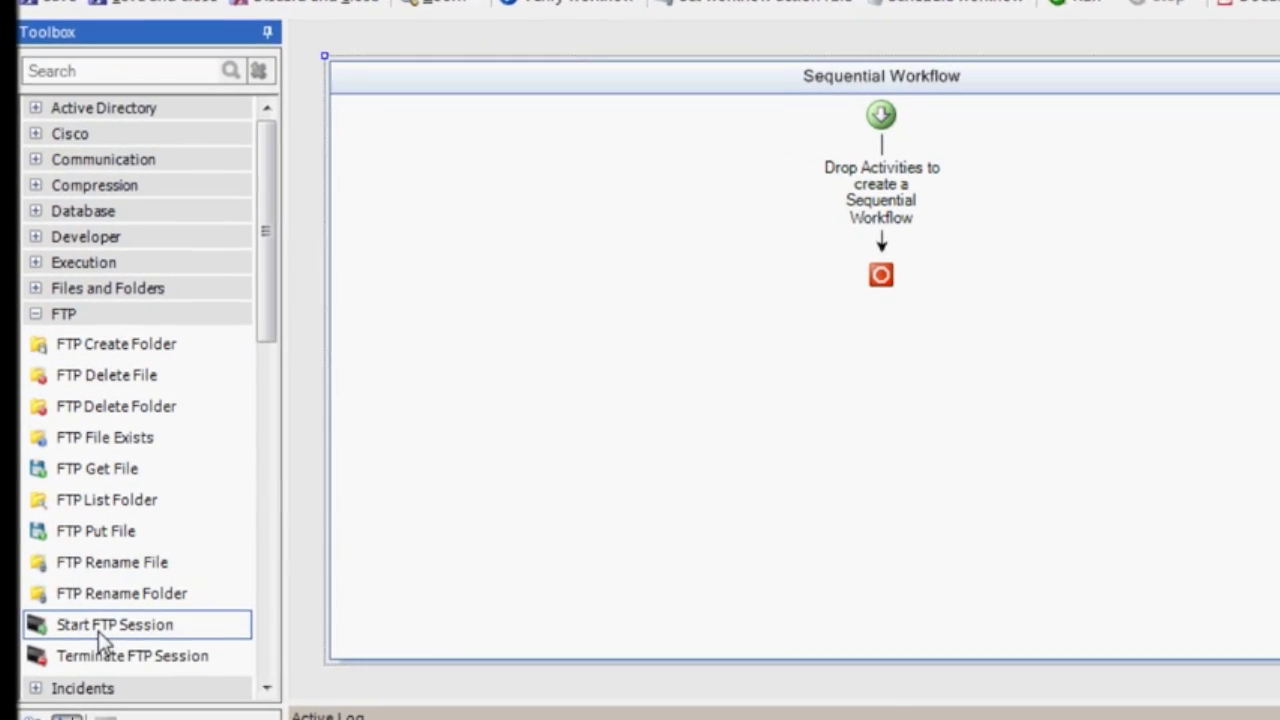
{"action": "left_click_drag", "start_coordinate": [105, 568], "coordinate": [803, 194]}
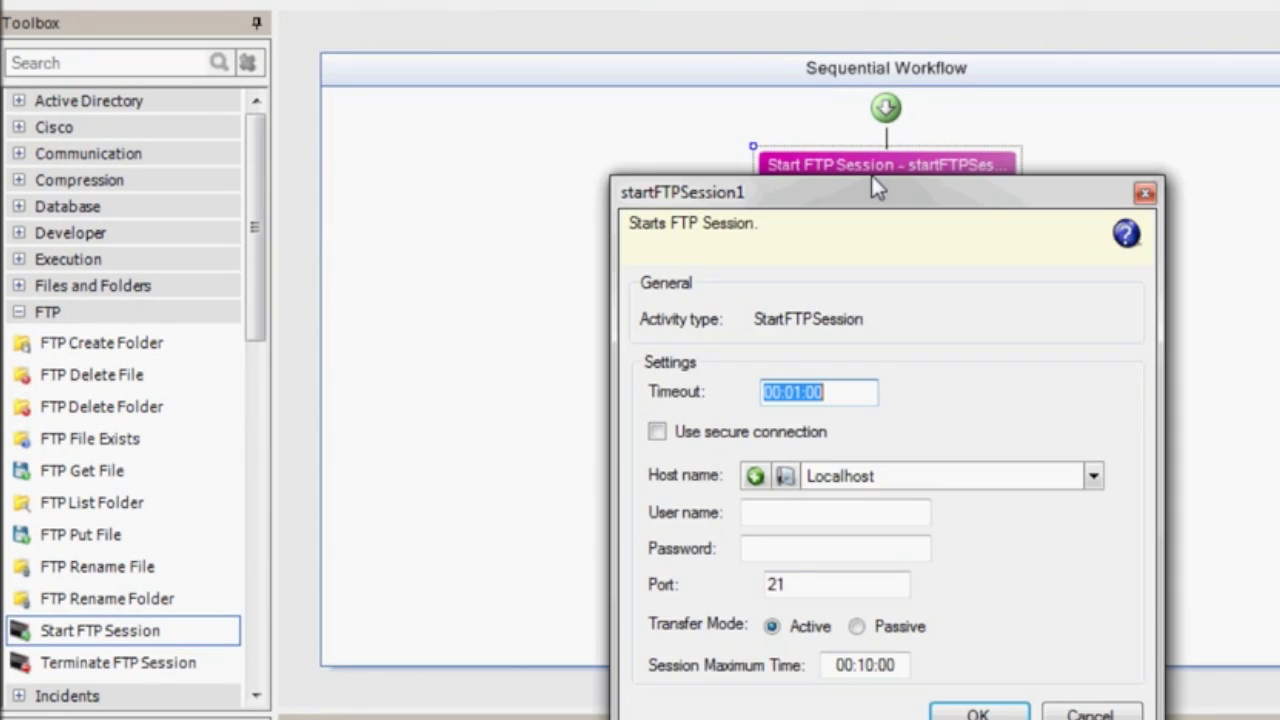
Step: Connect the session to host FTP-SRV as user admin with its password, in passive mode
{"action": "left_click", "coordinate": [1093, 477]}
{"action": "scroll", "coordinate": [1095, 575], "scroll_direction": "up", "scroll_amount": 1}
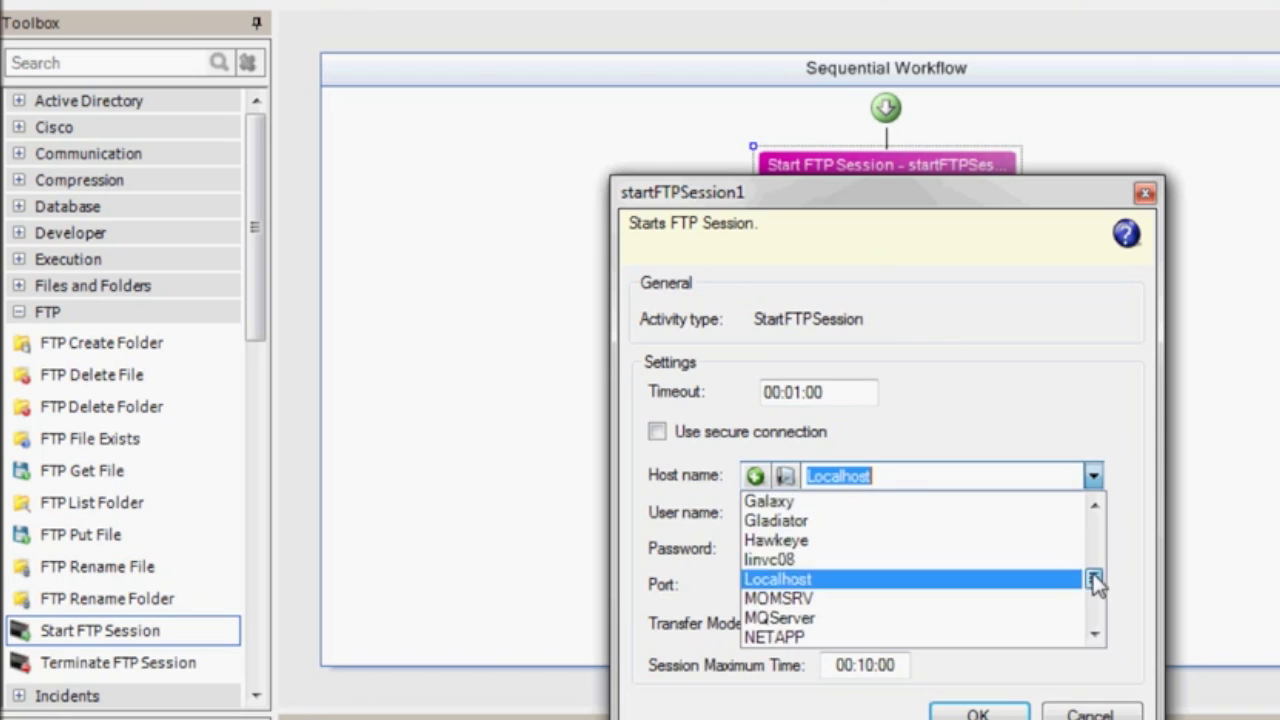
{"action": "scroll", "coordinate": [1000, 620], "scroll_direction": "up", "scroll_amount": 3}
{"action": "left_click", "coordinate": [914, 638]}
{"action": "left_click", "coordinate": [792, 514]}
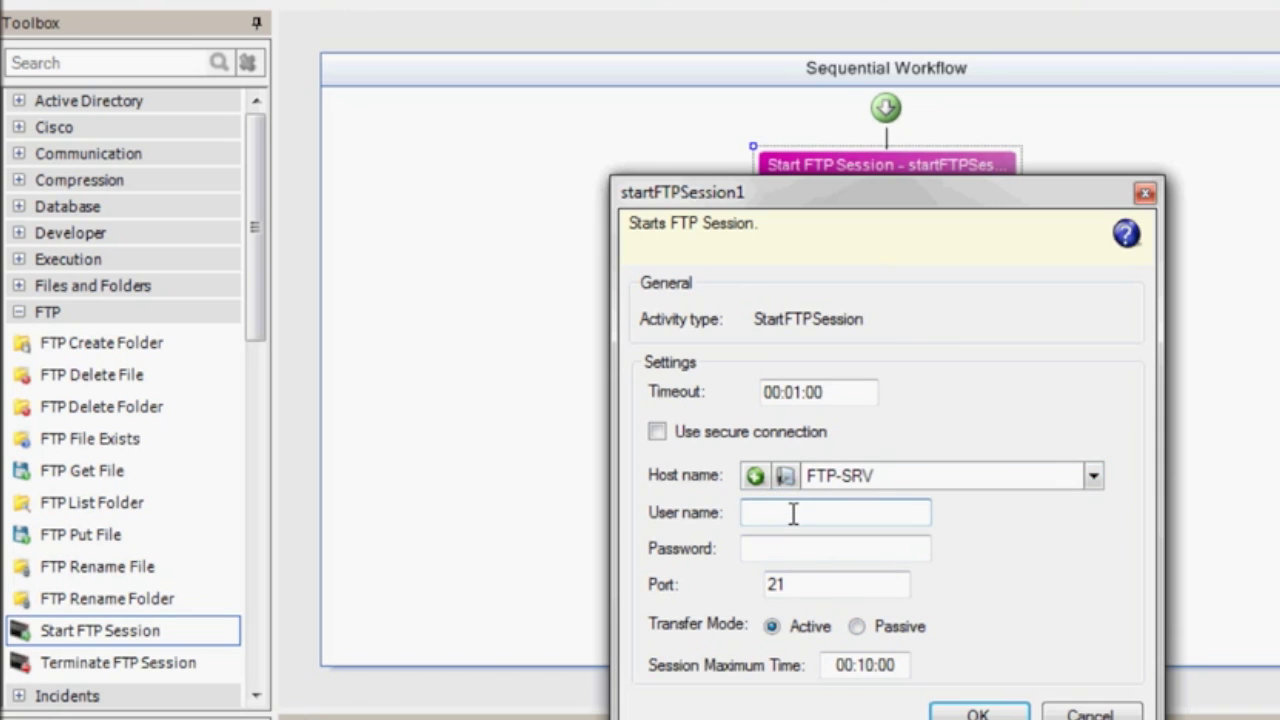
{"action": "left_click", "coordinate": [782, 554]}
{"action": "left_click", "coordinate": [857, 626]}
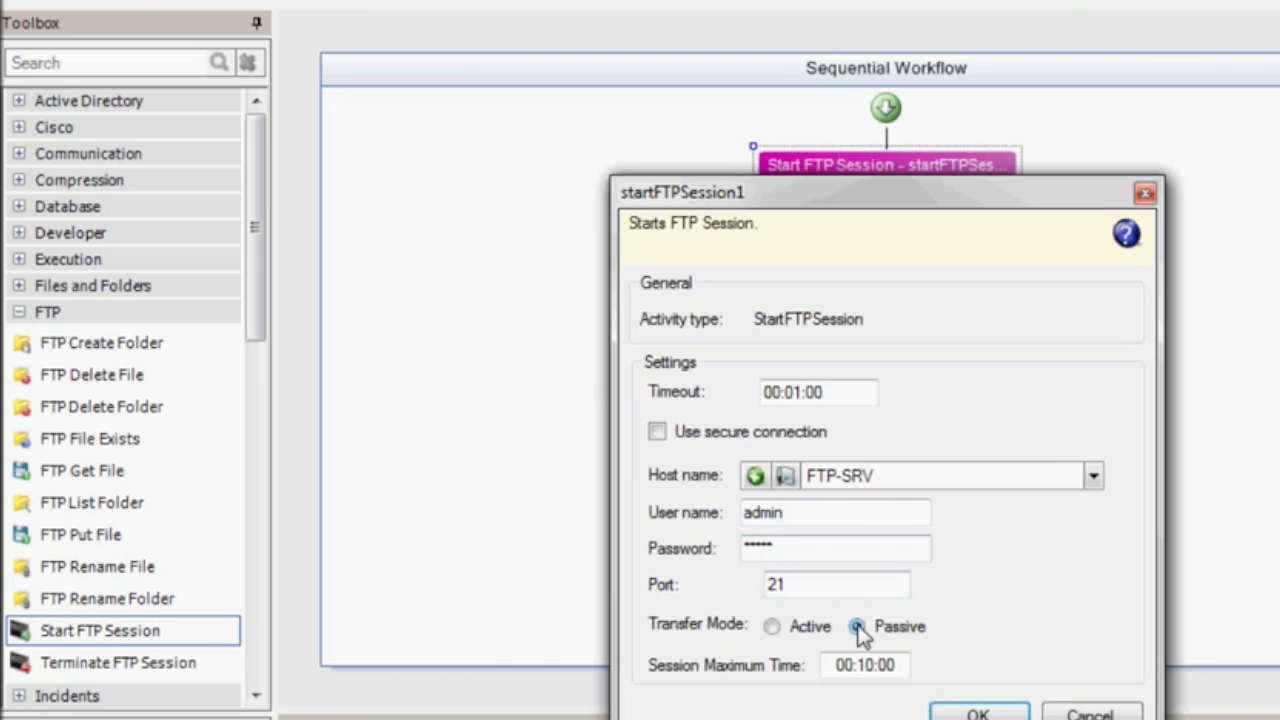
{"action": "left_click", "coordinate": [972, 714]}
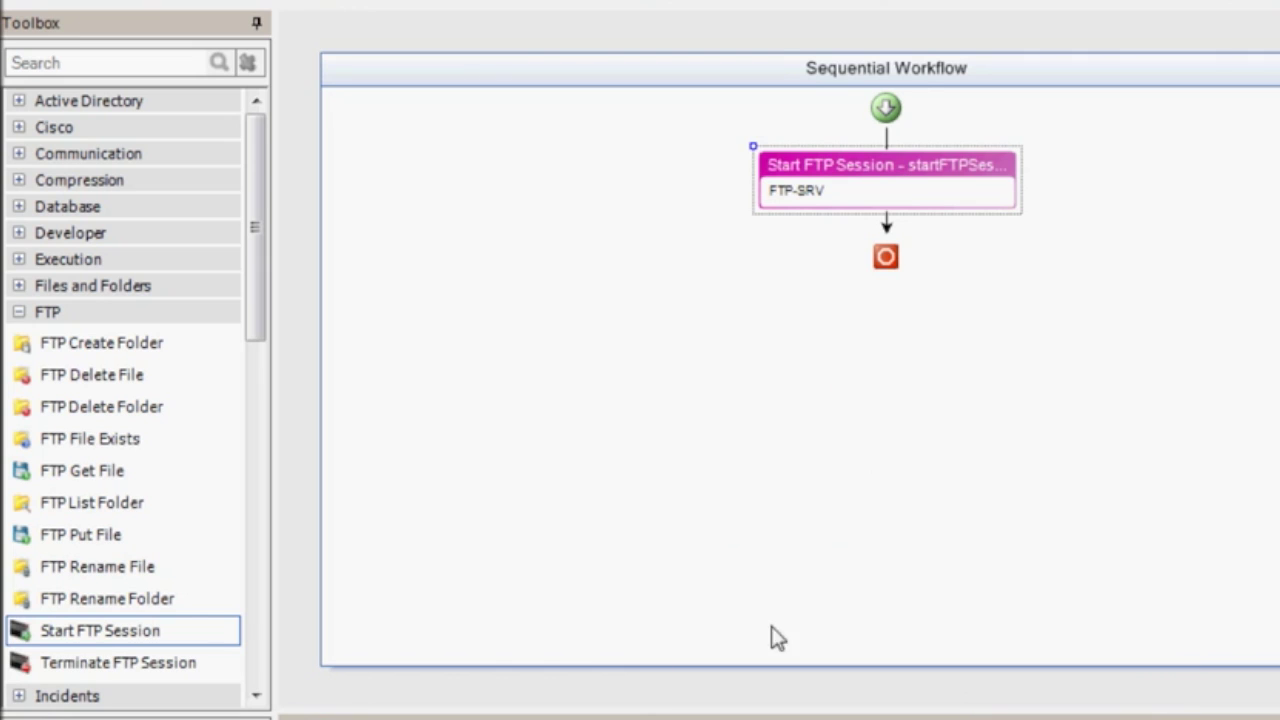
Step: Add an FTP Get File step on startFTPSession1 downloading /log.zip to c:\Archive
{"action": "left_click_drag", "start_coordinate": [125, 478], "coordinate": [872, 276]}
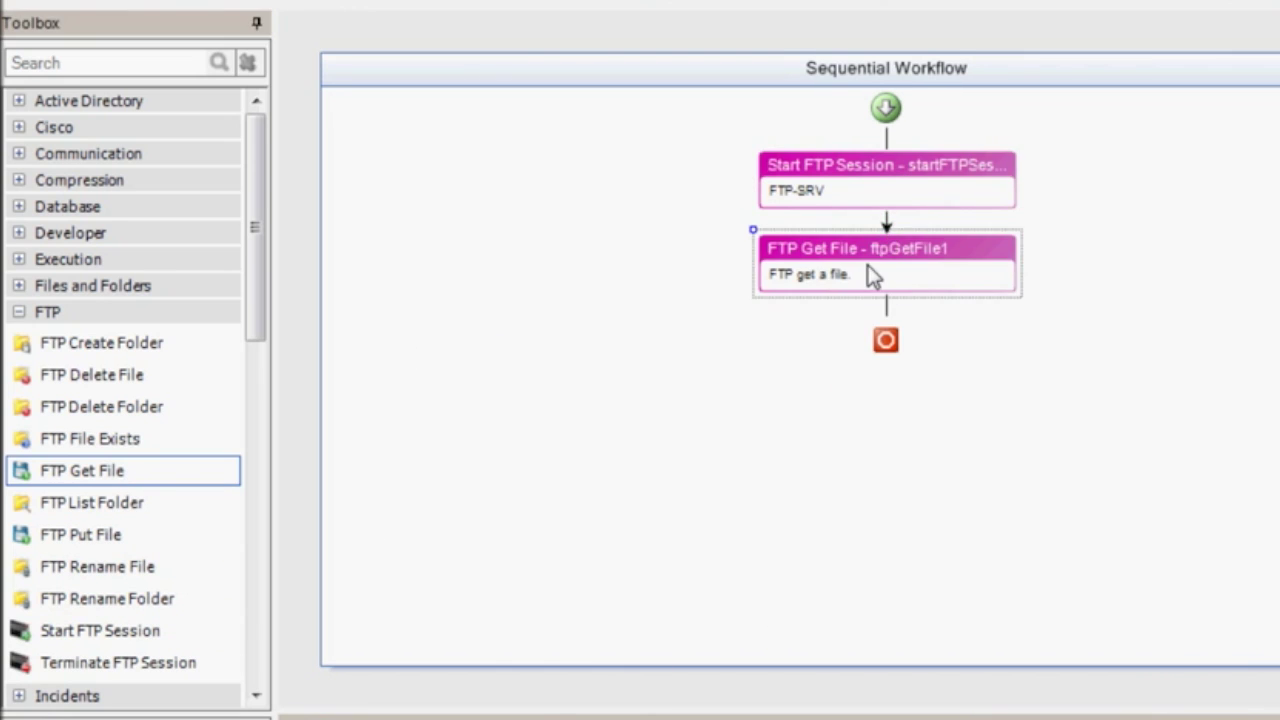
{"action": "left_click", "coordinate": [1151, 486]}
{"action": "left_click", "coordinate": [1137, 517]}
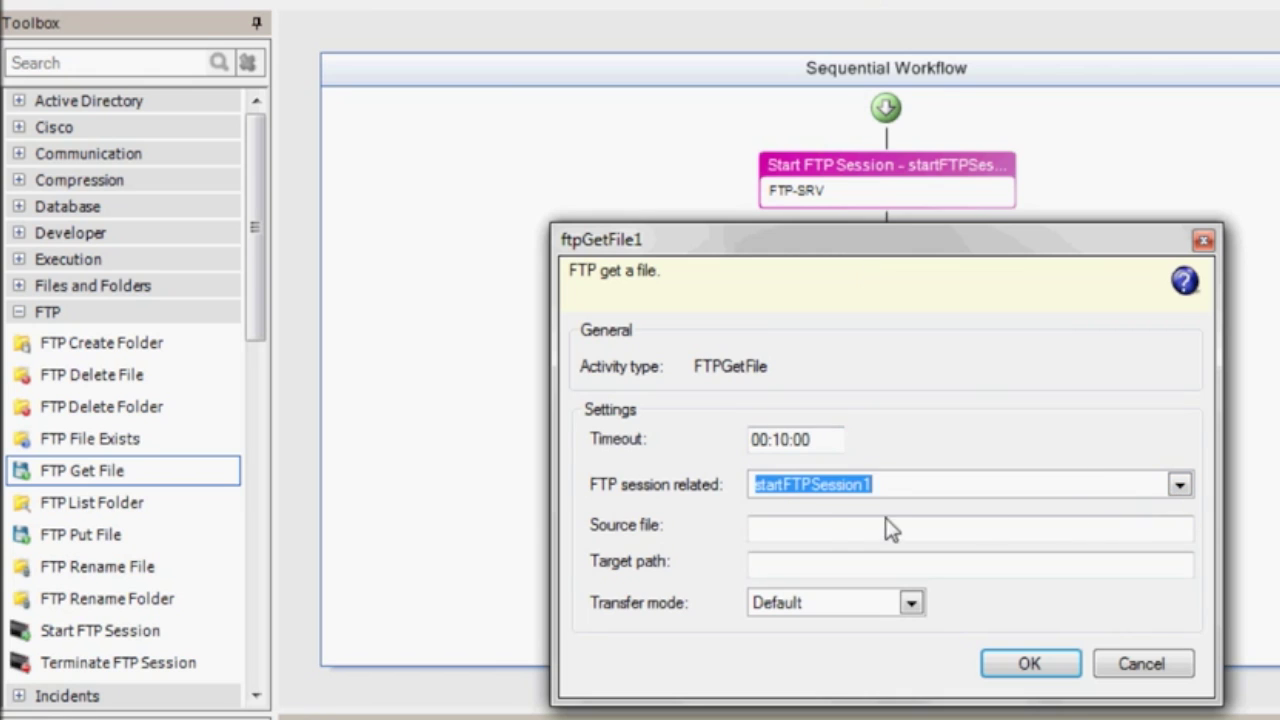
{"action": "left_click", "coordinate": [846, 526]}
{"action": "type", "text": "ip"}
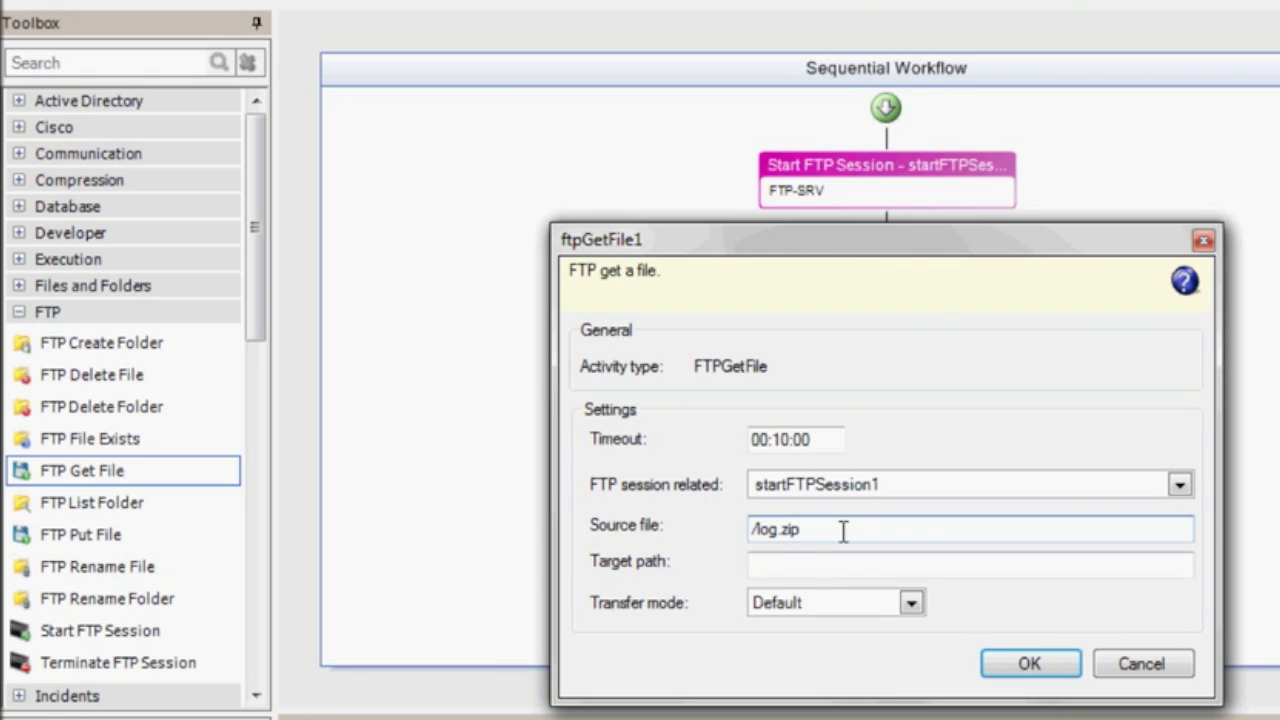
{"action": "left_click", "coordinate": [822, 566]}
{"action": "type", "text": "c:\\Archive"}
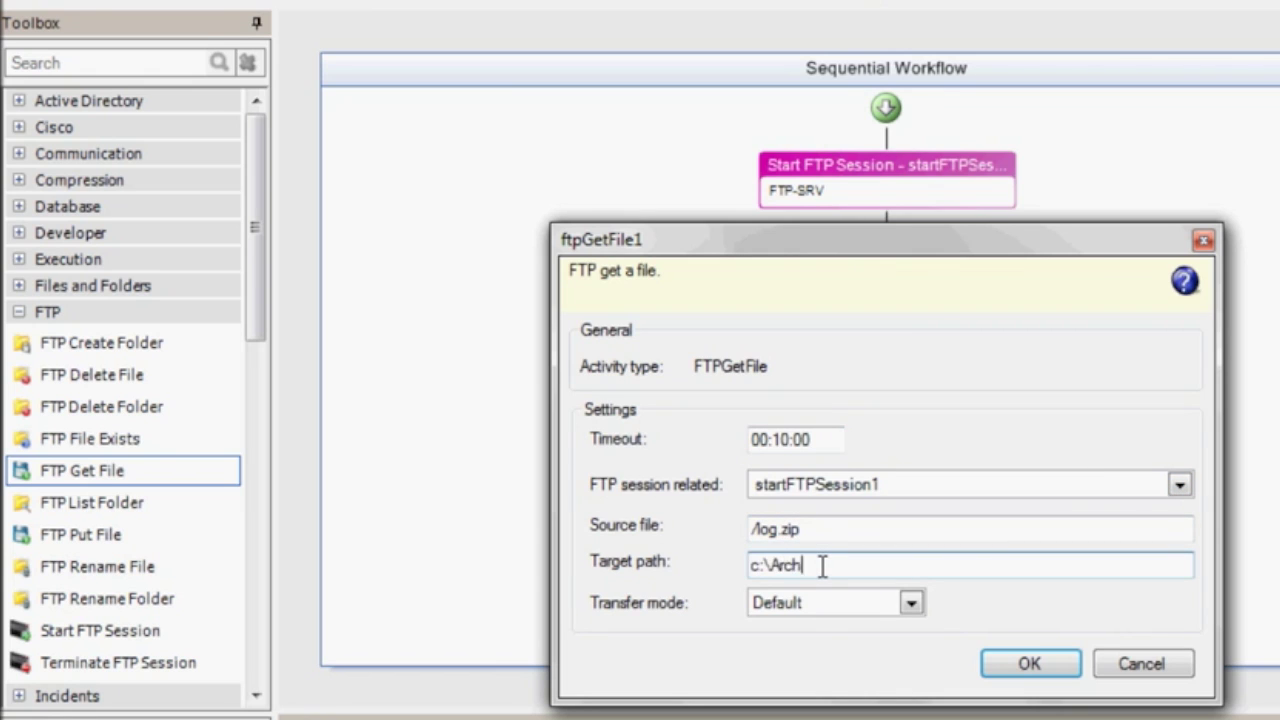
{"action": "left_click", "coordinate": [1010, 664]}
Step: Add a Terminate FTP Session step that ends startFTPSession1
{"action": "mouse_move", "coordinate": [178, 664]}
{"action": "left_mouse_down"}
{"action": "mouse_move", "coordinate": [893, 316]}
{"action": "mouse_move", "coordinate": [894, 334]}
{"action": "left_mouse_up"}
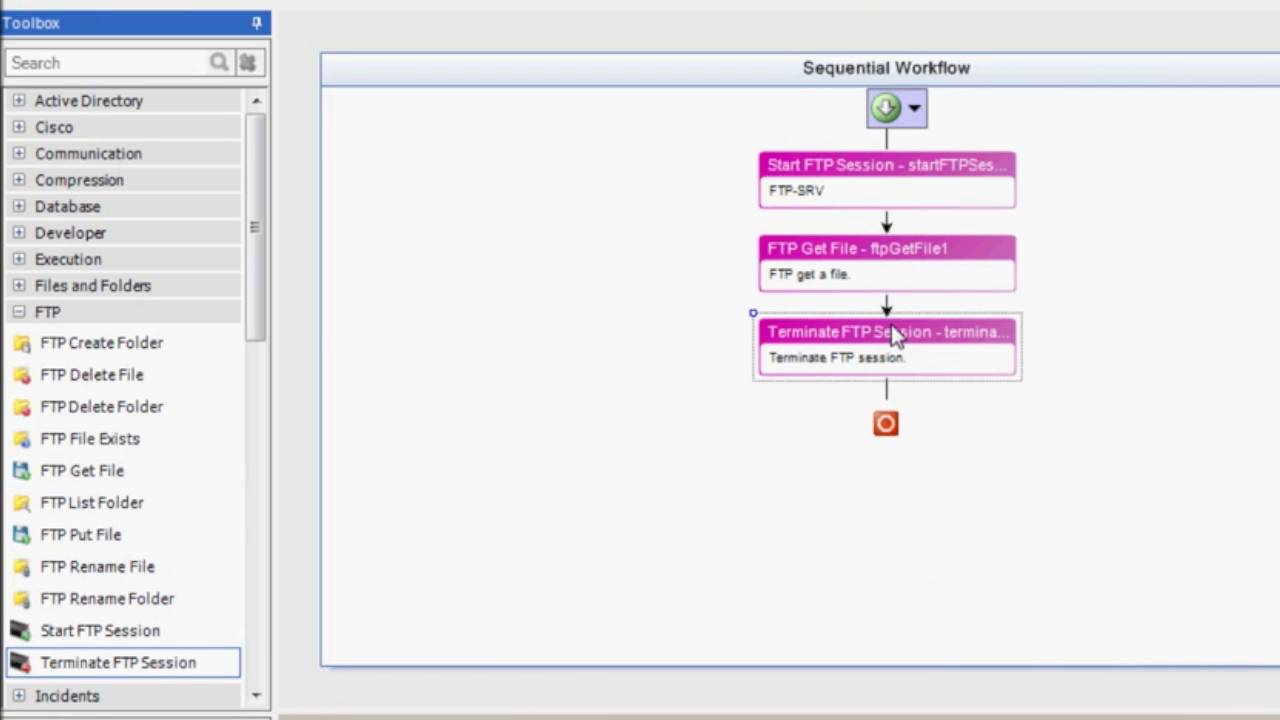
{"action": "double_click", "coordinate": [929, 357]}
{"action": "left_click", "coordinate": [1180, 545]}
{"action": "left_click", "coordinate": [830, 567]}
{"action": "left_click", "coordinate": [1037, 612]}
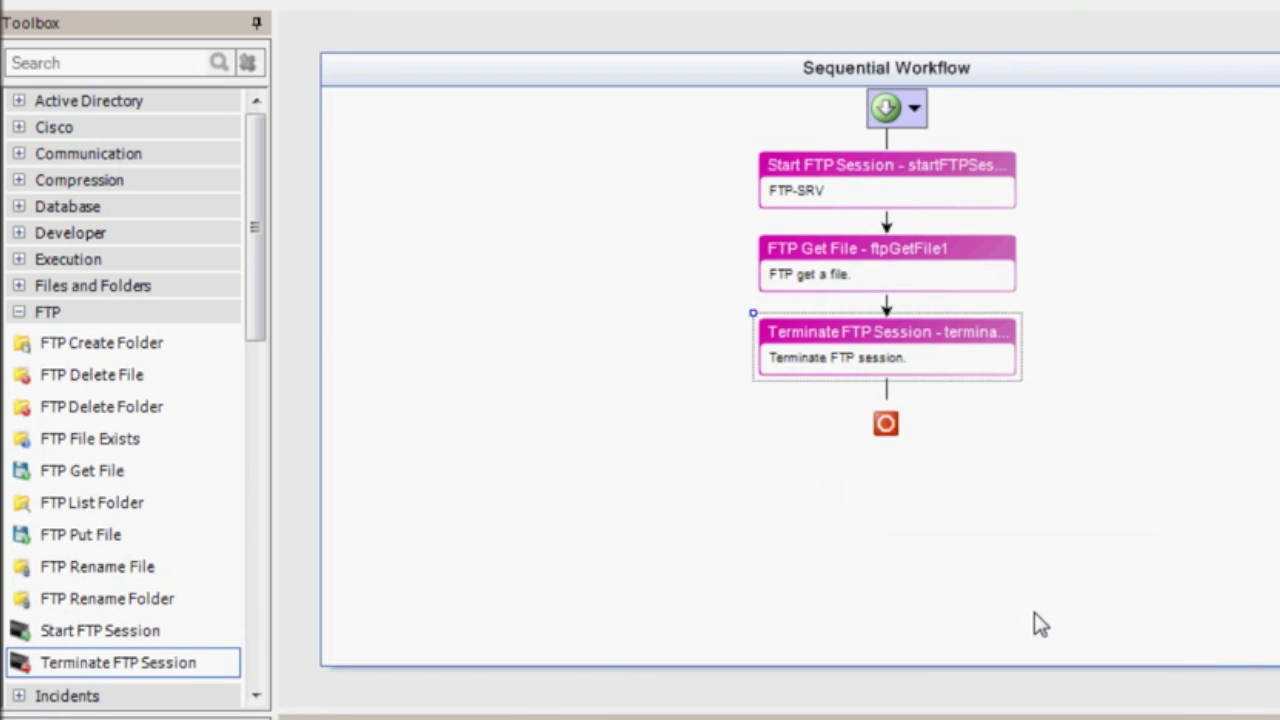
Step: Add a Zip Decompression step extracting the c:\Archive log.zip into c:\Transfer
{"action": "left_click", "coordinate": [19, 313]}
{"action": "left_click", "coordinate": [19, 180]}
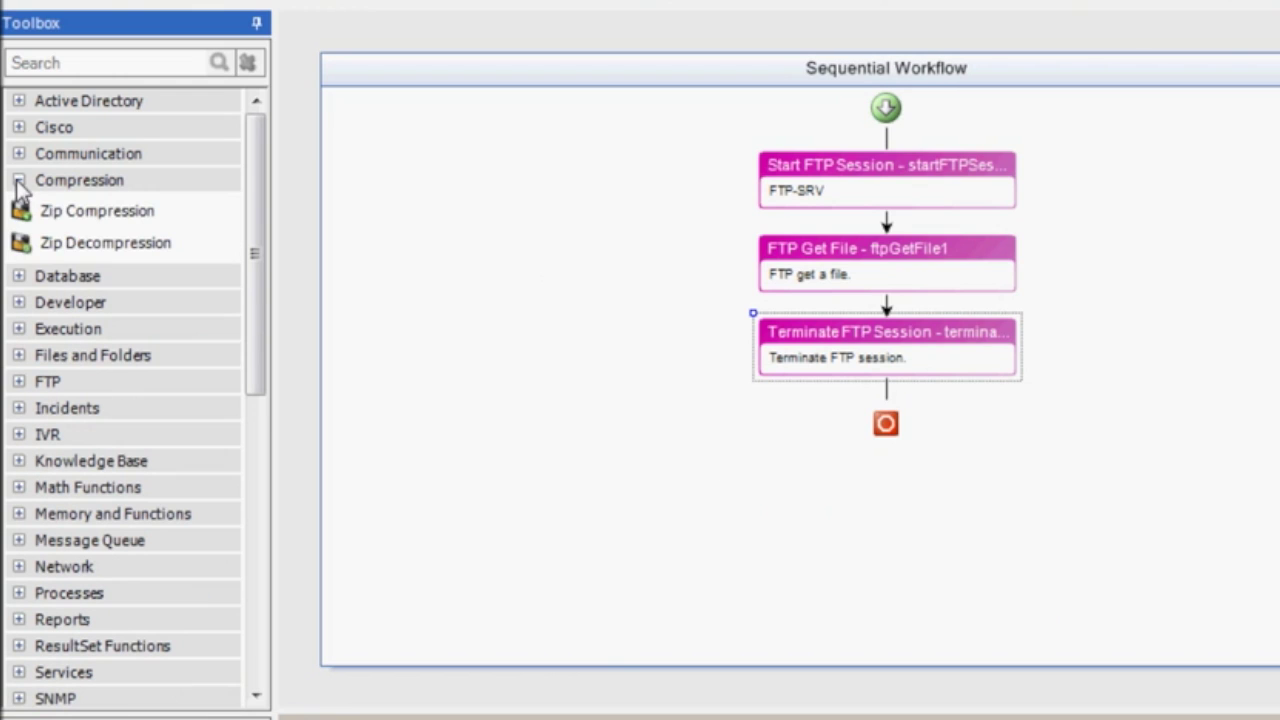
{"action": "left_click_drag", "start_coordinate": [100, 243], "coordinate": [890, 437]}
{"action": "left_click", "coordinate": [603, 480]}
{"action": "type", "text": "c:\\"}
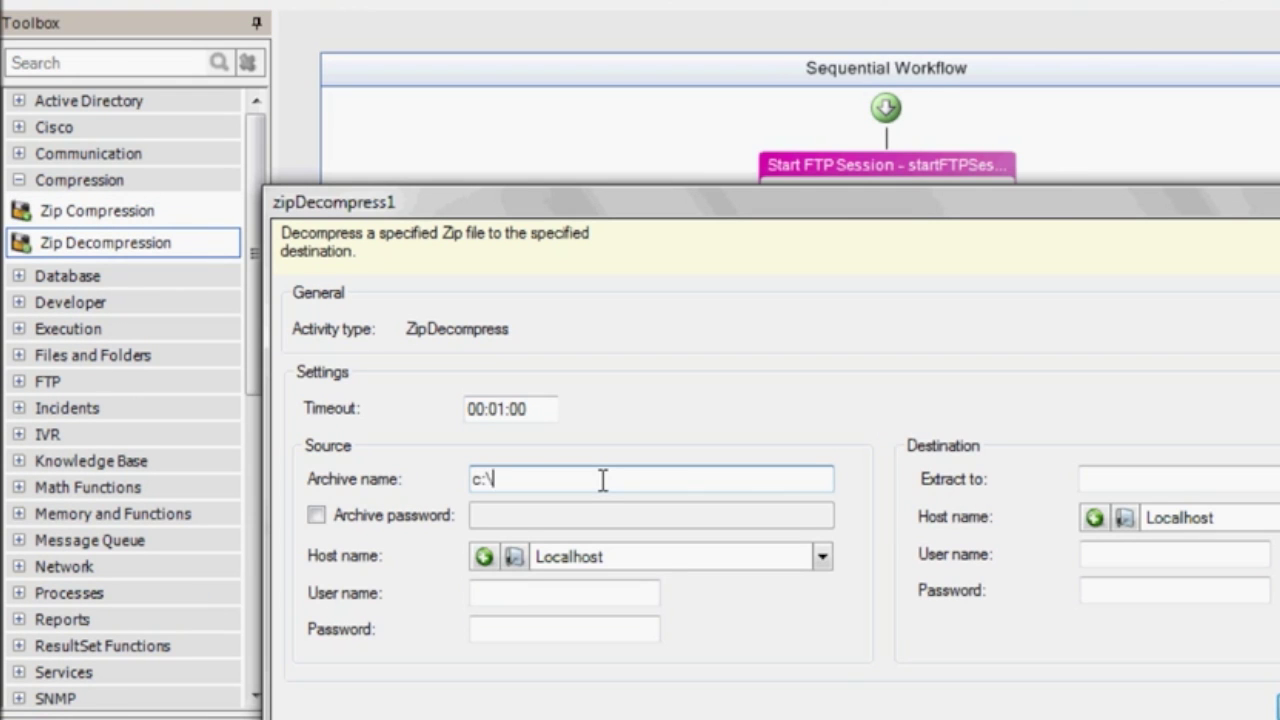
{"action": "type", "text": "Archive\\log.zip"}
{"action": "left_click", "coordinate": [1101, 478]}
{"action": "type", "text": "ansfer"}
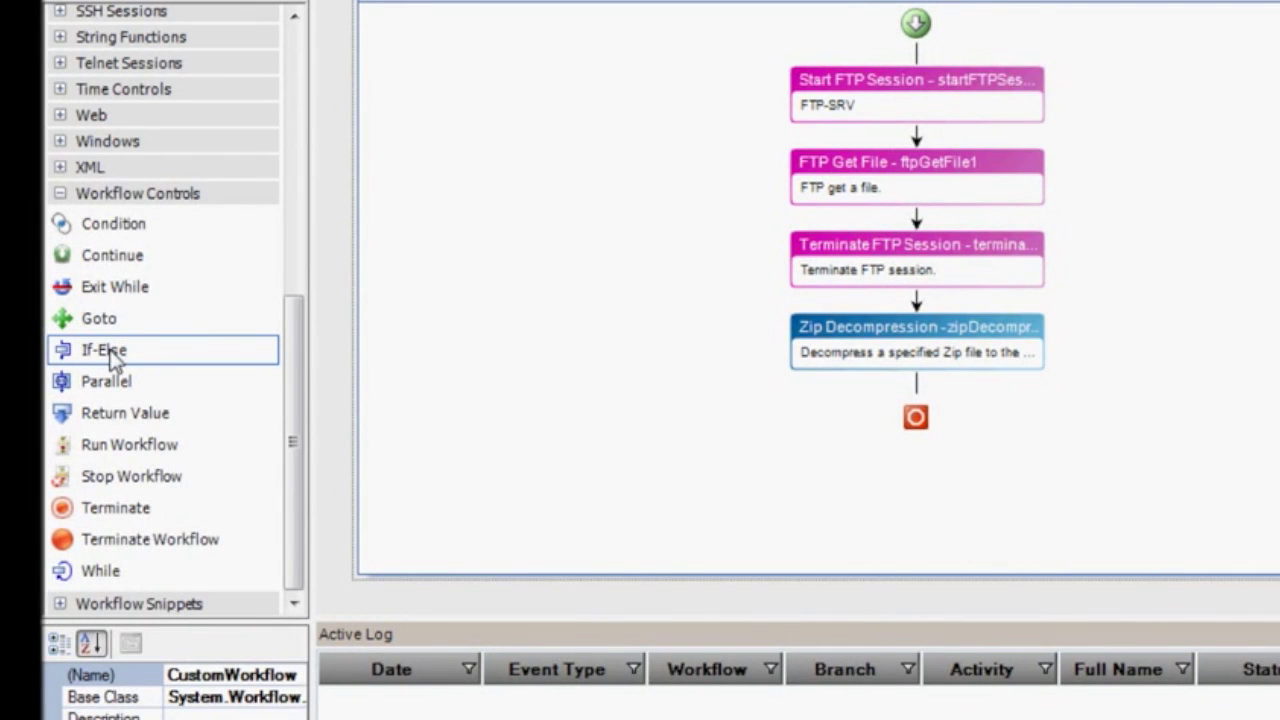
{"action": "mouse_move", "coordinate": [83, 358]}
{"action": "left_mouse_down"}
{"action": "mouse_move", "coordinate": [928, 400]}
{"action": "mouse_move", "coordinate": [915, 385]}
{"action": "left_mouse_up"}
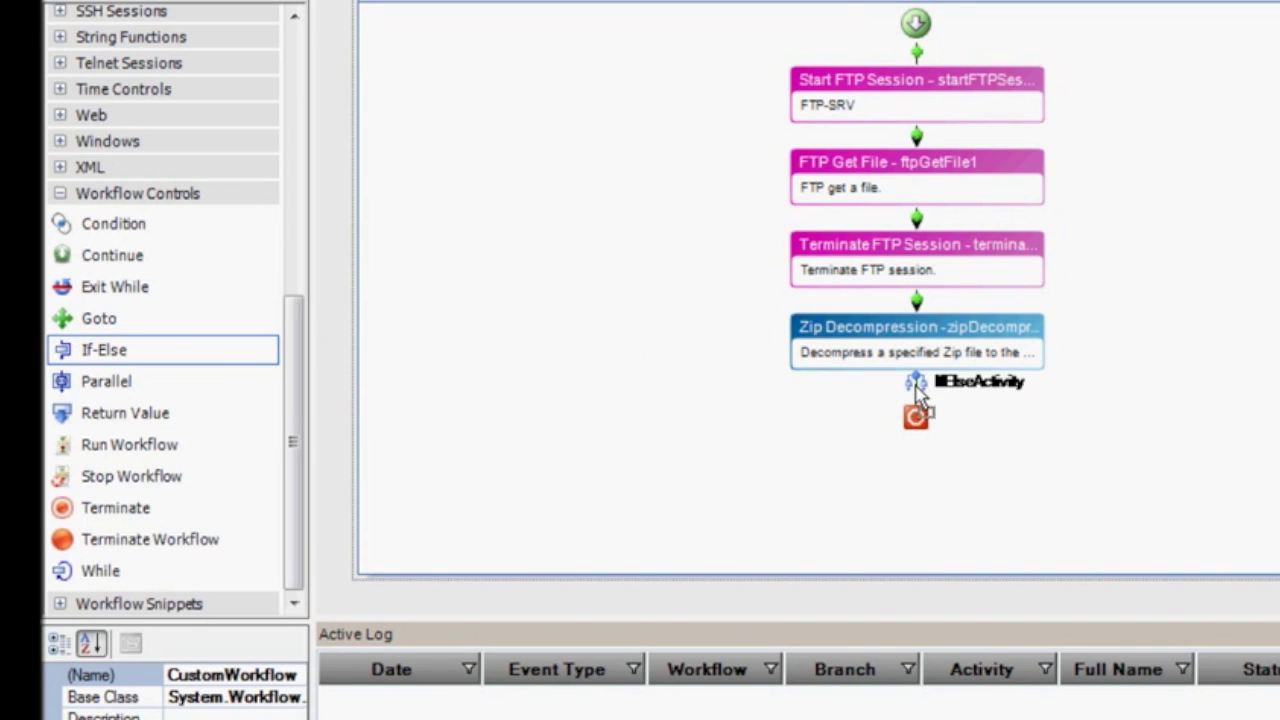
Step: Insert the If-Else below Zip Decompression and set its first branch to return Success
{"action": "left_click_drag", "start_coordinate": [915, 386], "coordinate": [915, 386]}
{"action": "scroll", "coordinate": [716, 455], "scroll_direction": "down", "scroll_amount": 1}
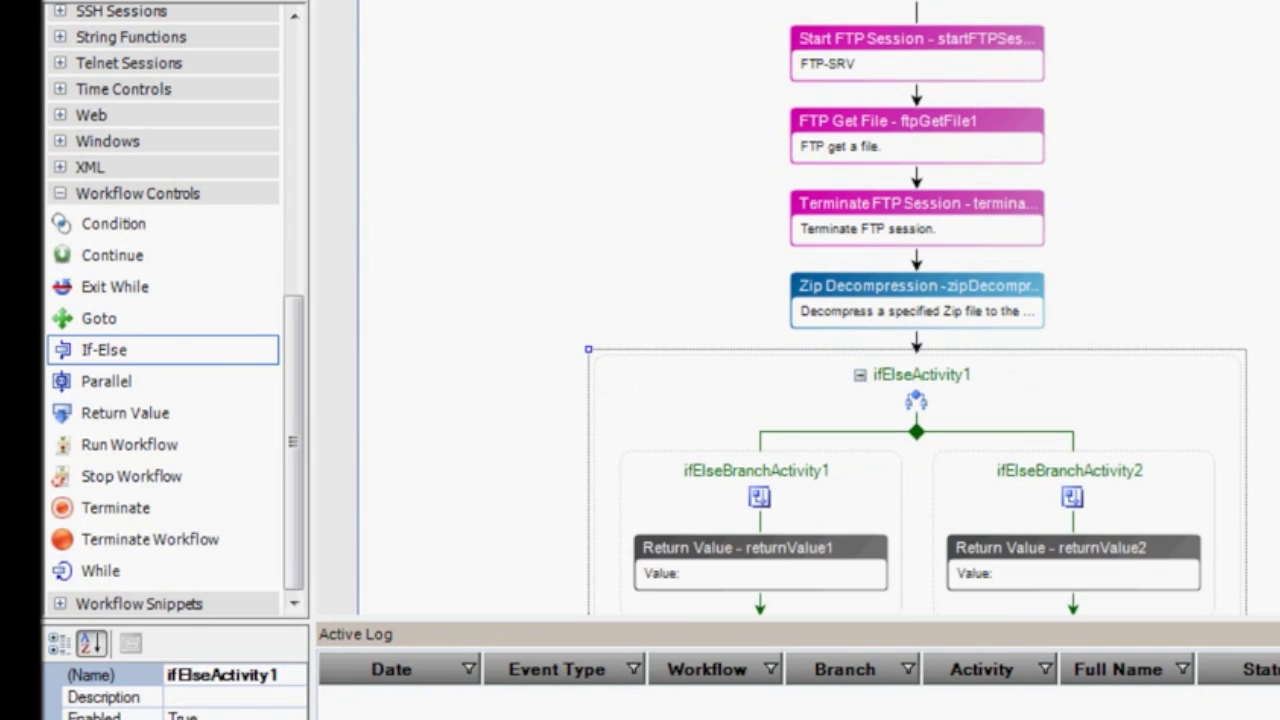
{"action": "scroll", "coordinate": [716, 455], "scroll_direction": "down", "scroll_amount": 2}
{"action": "scroll", "coordinate": [716, 455], "scroll_direction": "down", "scroll_amount": 2}
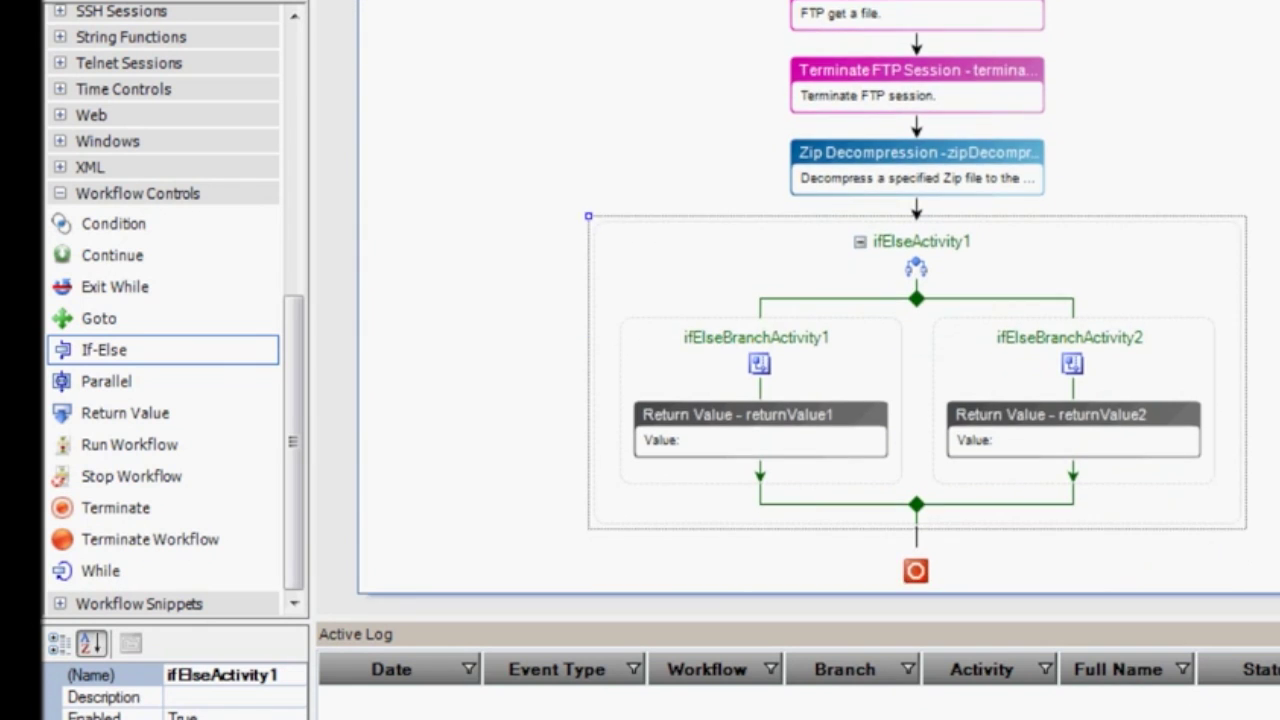
{"action": "double_click", "coordinate": [710, 450]}
{"action": "left_click", "coordinate": [1113, 220]}
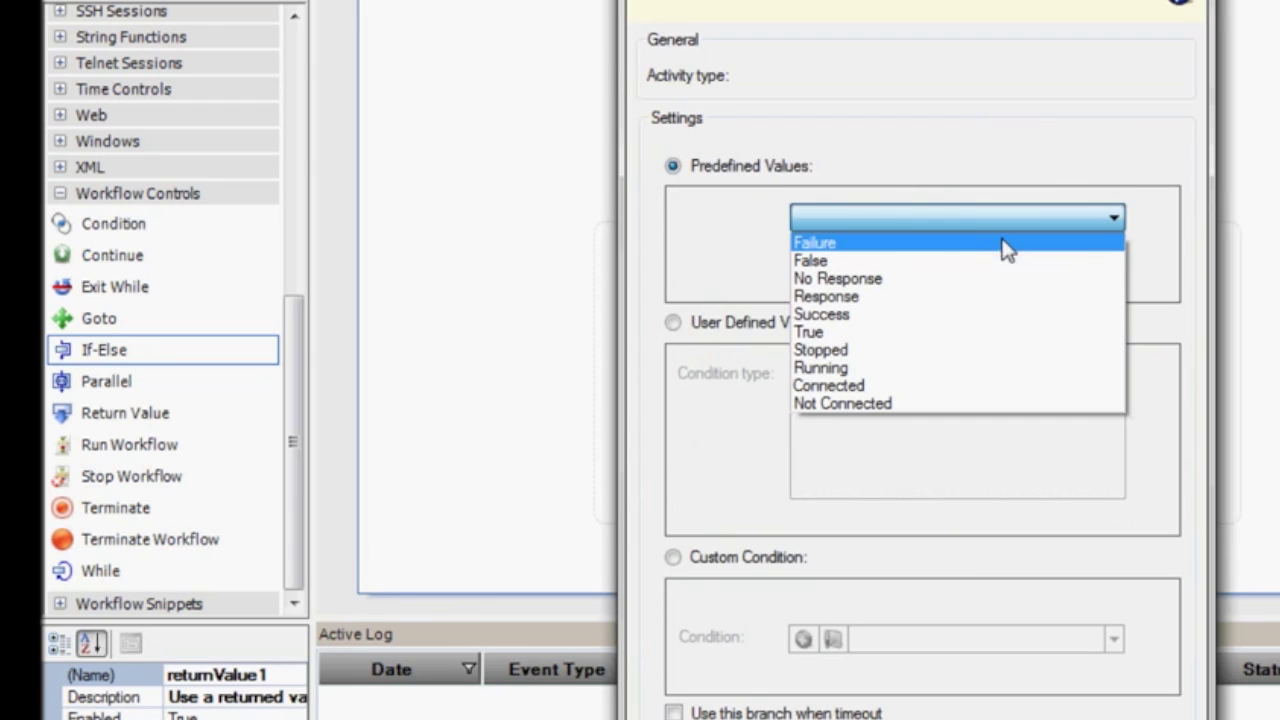
{"action": "left_click", "coordinate": [930, 316]}
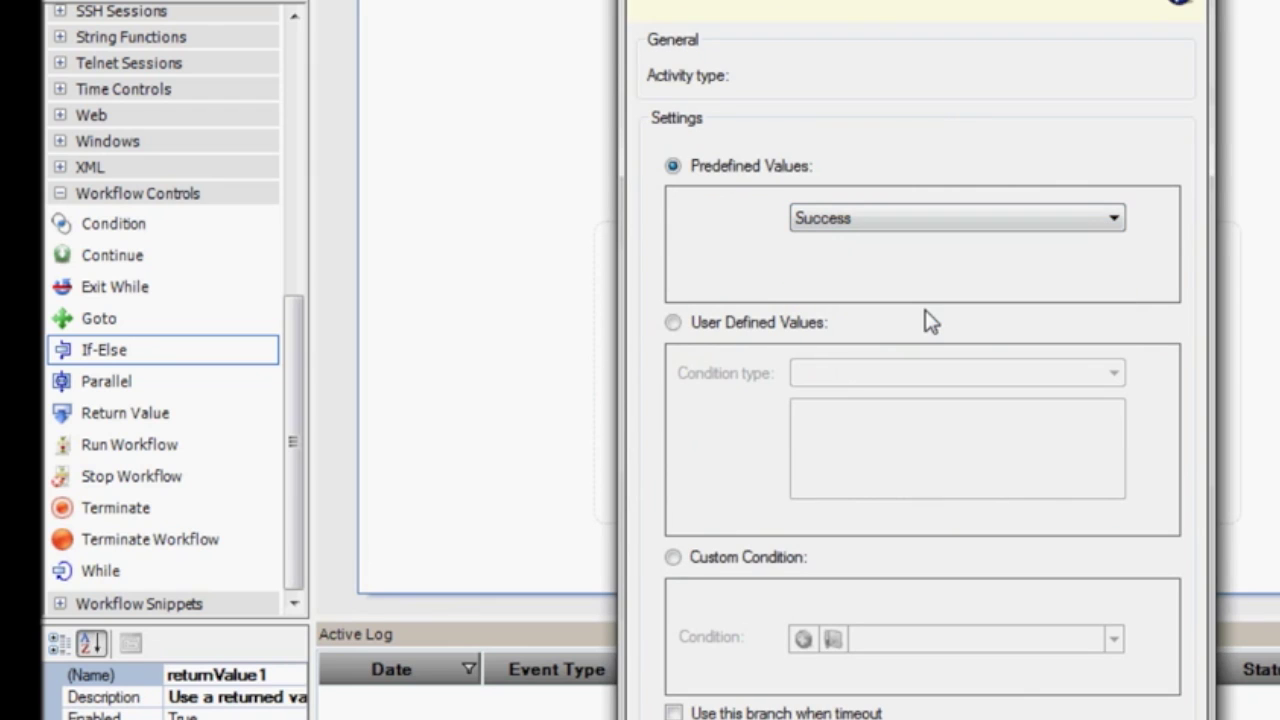
{"action": "key", "text": "Return"}
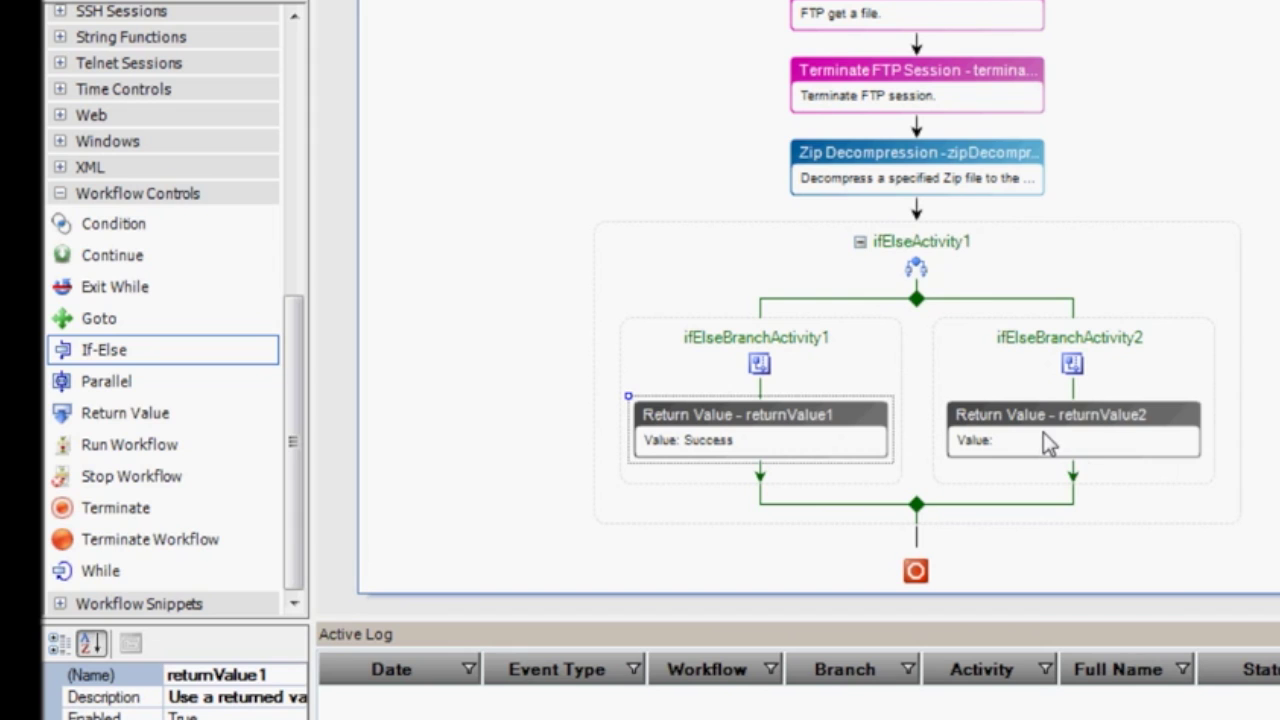
Step: Set the second branch's return value to the predefined Failure
{"action": "double_click", "coordinate": [1045, 442]}
{"action": "left_click", "coordinate": [1117, 216]}
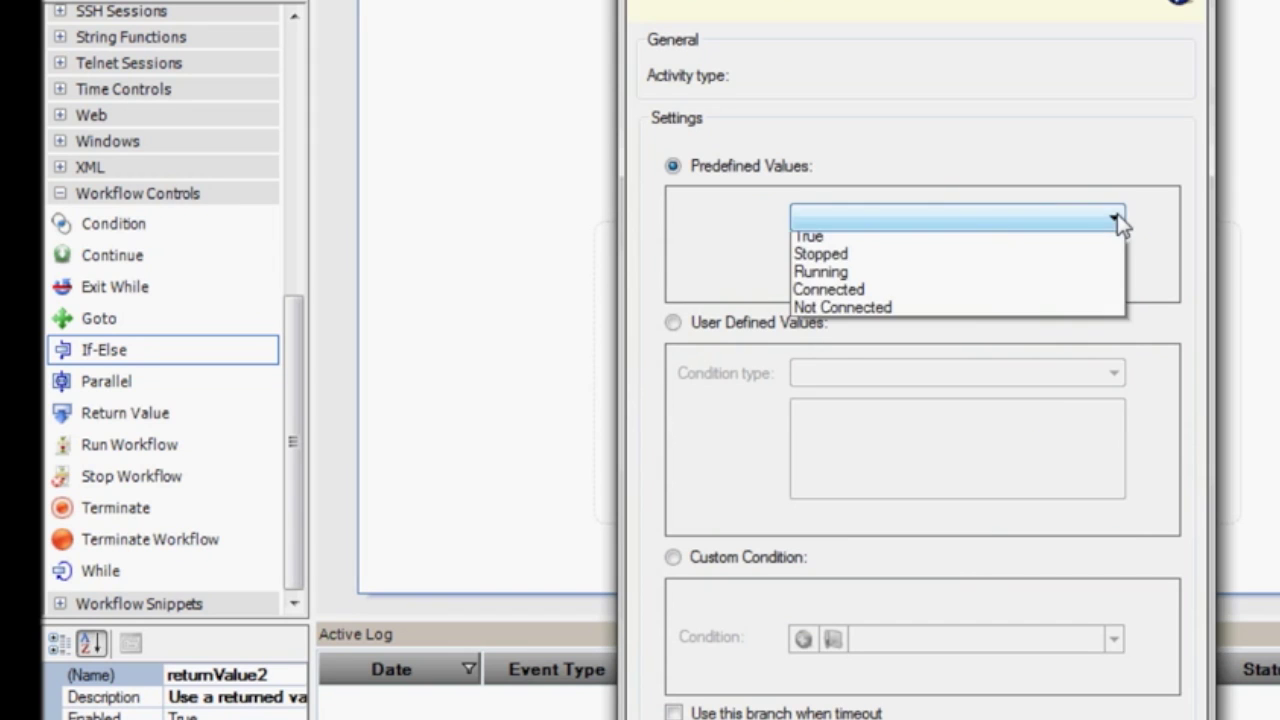
{"action": "left_click", "coordinate": [1046, 245]}
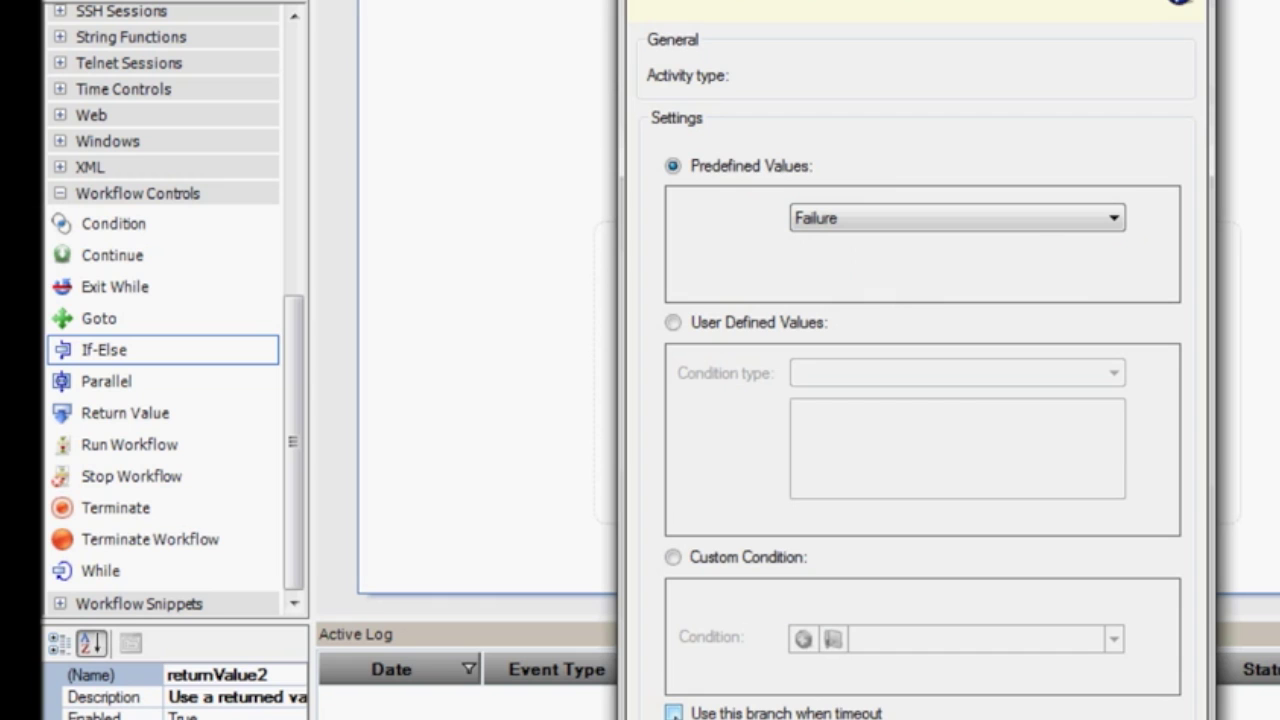
{"action": "key", "text": "Return"}
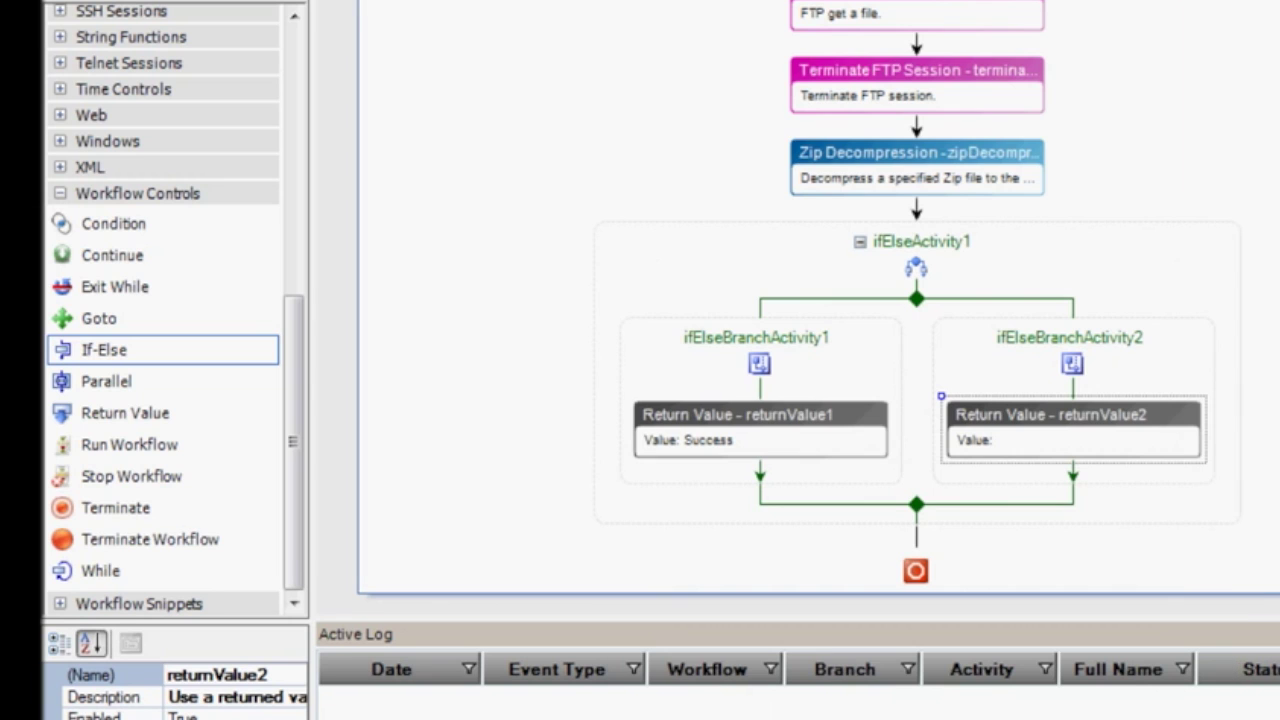
Step: Add a Send Email step below returnValue2 in the Failure branch
{"action": "left_click_drag", "start_coordinate": [293, 422], "coordinate": [294, 109]}
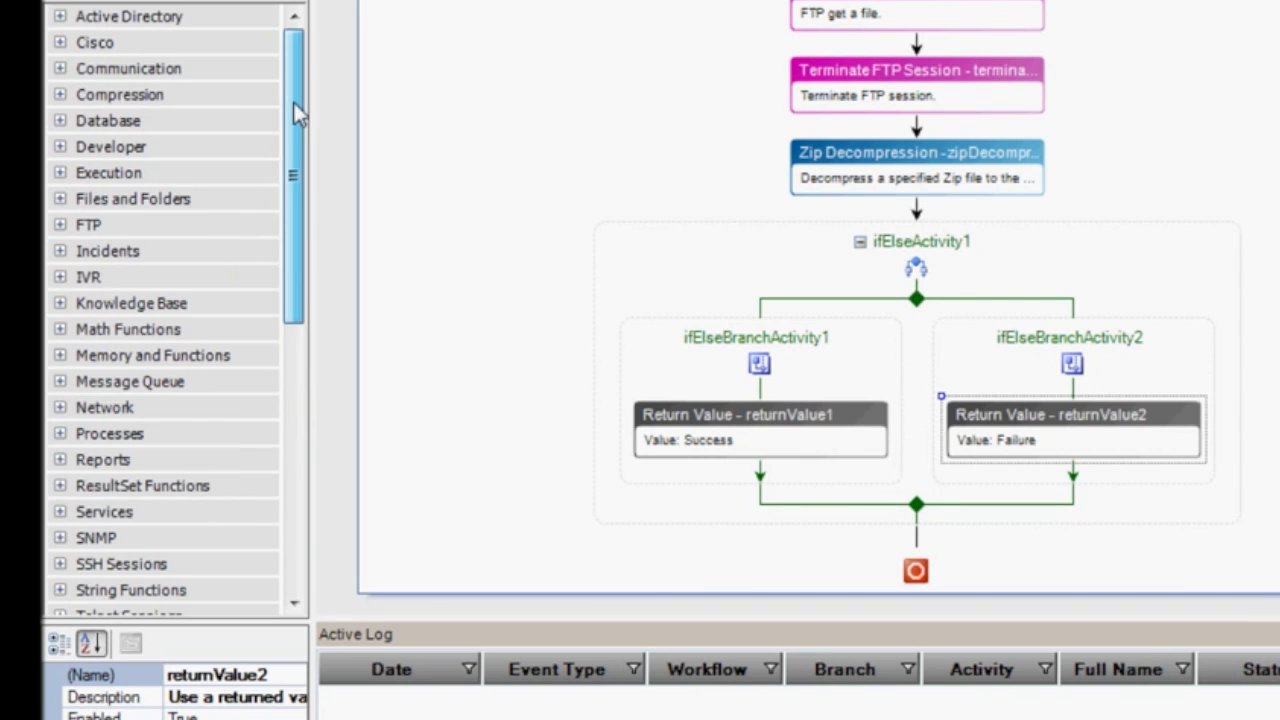
{"action": "left_click", "coordinate": [59, 68]}
{"action": "left_click_drag", "start_coordinate": [110, 225], "coordinate": [1087, 479]}
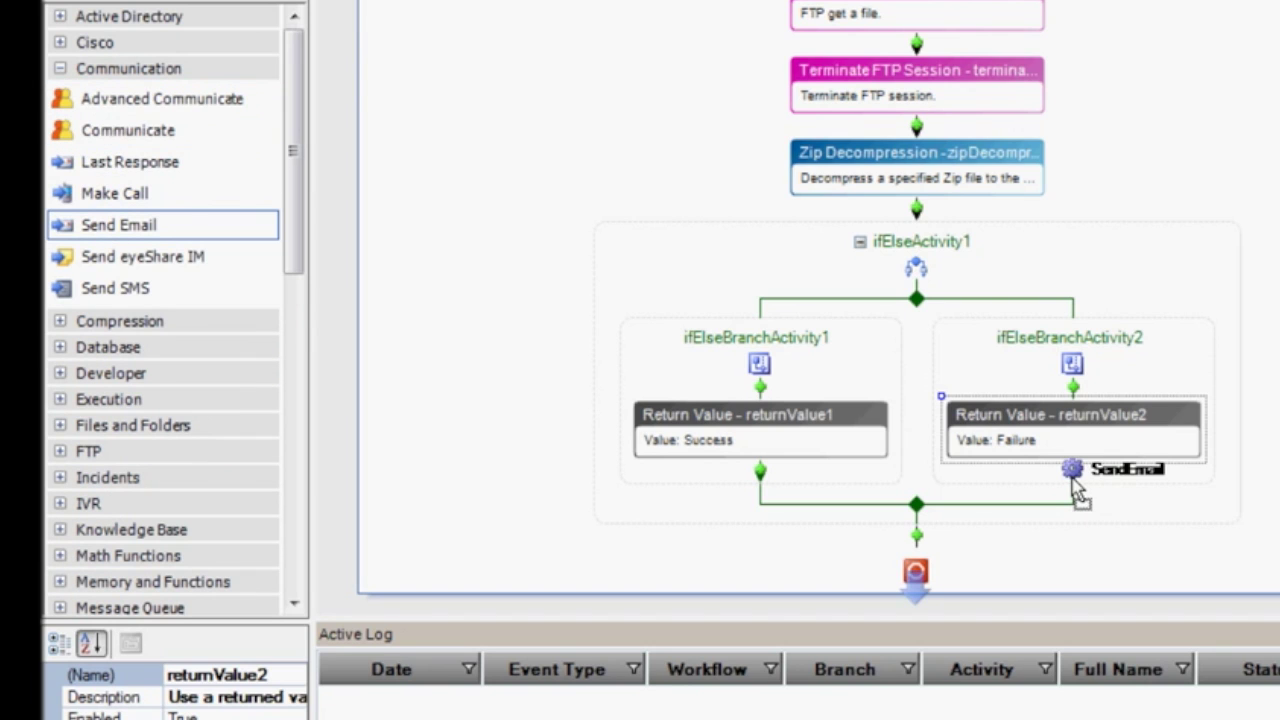
{"action": "left_click_drag", "start_coordinate": [1087, 479], "coordinate": [1072, 483]}
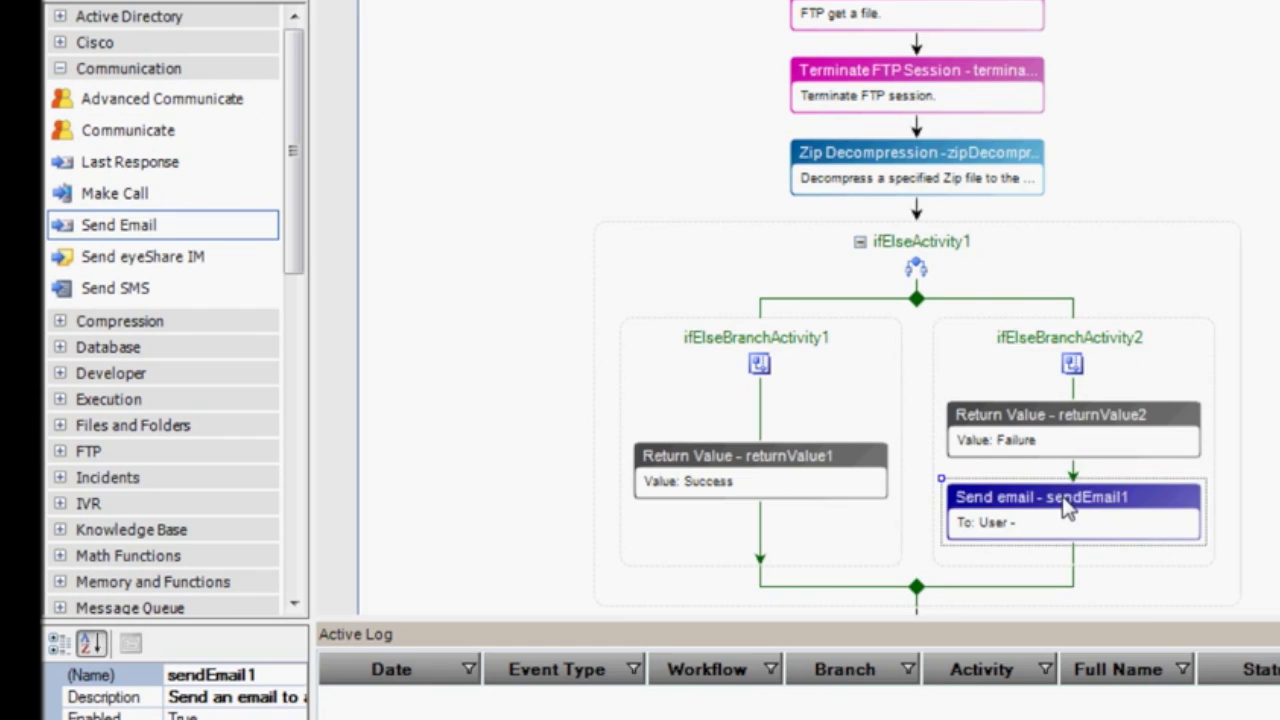
{"action": "double_click", "coordinate": [1064, 508]}
Step: Address the email to Admin with custom subject and body 'ZIP file is corrupted'
{"action": "left_click", "coordinate": [856, 206]}
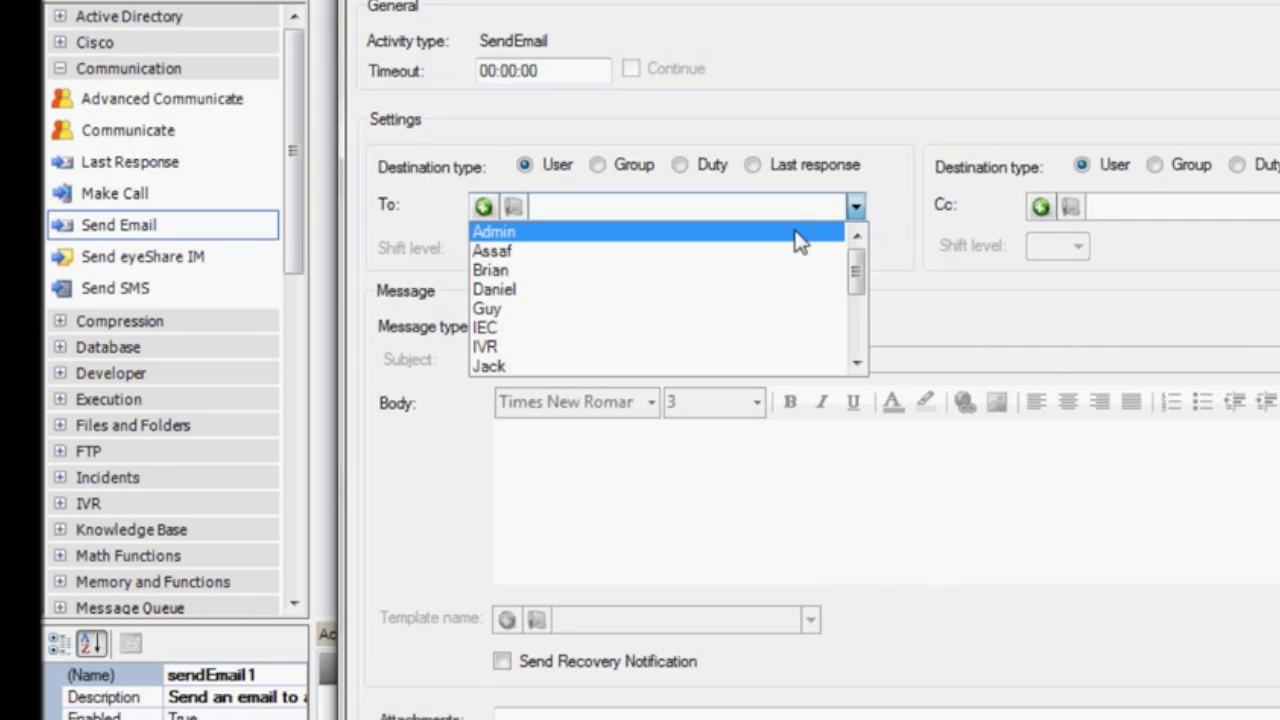
{"action": "left_click", "coordinate": [795, 228]}
{"action": "left_click", "coordinate": [588, 327]}
{"action": "left_click", "coordinate": [550, 362]}
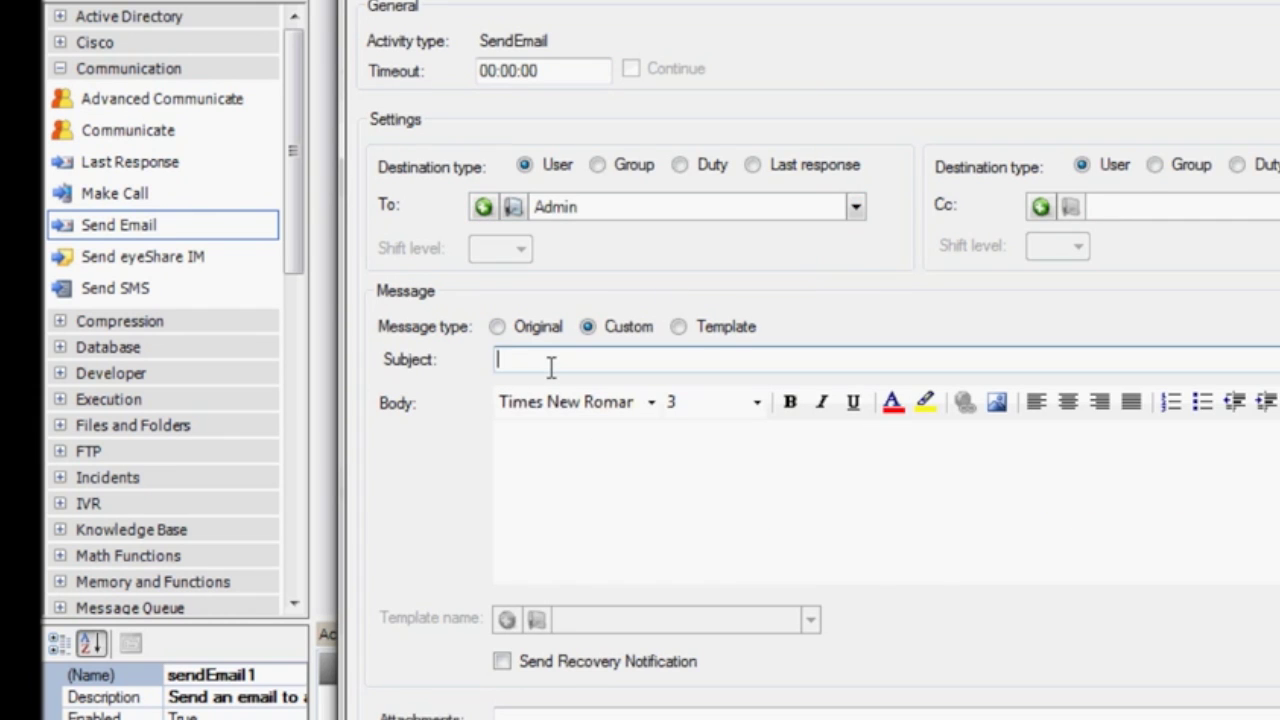
{"action": "type", "text": "ZIP file is cor"}
{"action": "type", "text": "rupted"}
{"action": "left_click_drag", "start_coordinate": [640, 363], "coordinate": [476, 366]}
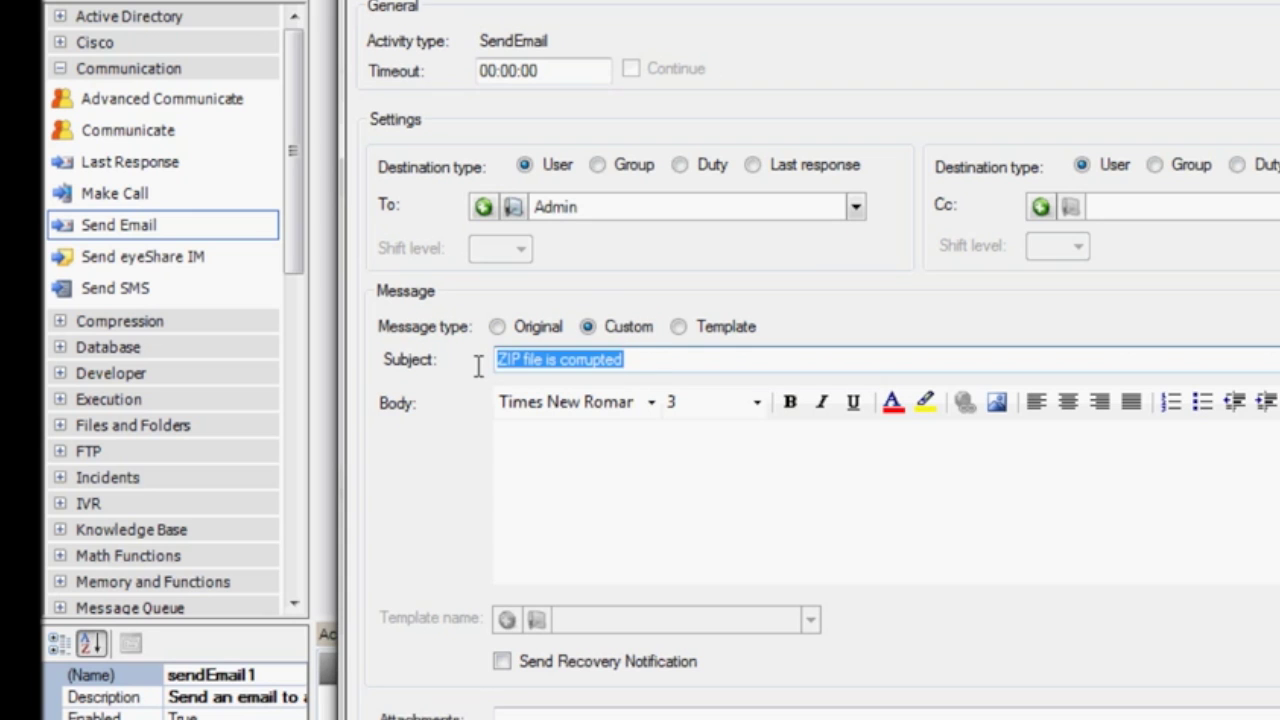
{"action": "type", "text": "ZIP file is corrupted"}
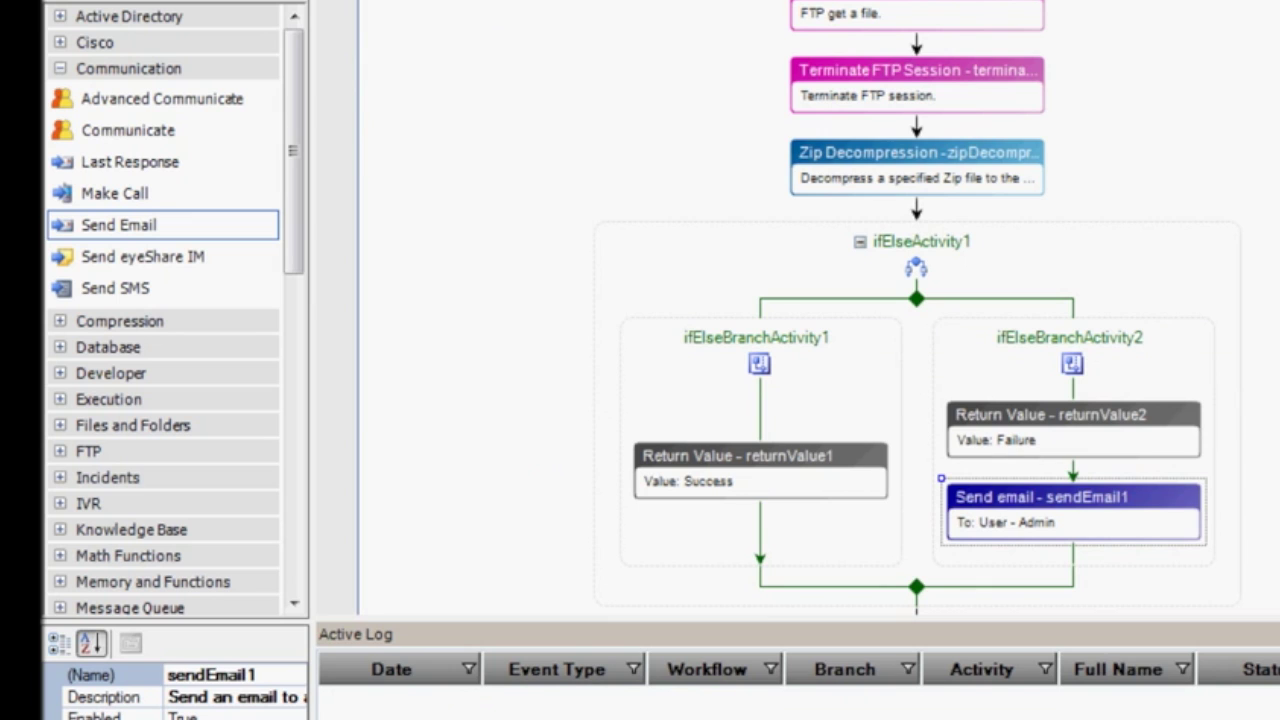
Step: Add a Read File step below returnValue1 reading c:\Transfer\log.txt on Localhost
{"action": "left_click_drag", "start_coordinate": [292, 238], "coordinate": [290, 306]}
{"action": "left_click", "coordinate": [61, 246]}
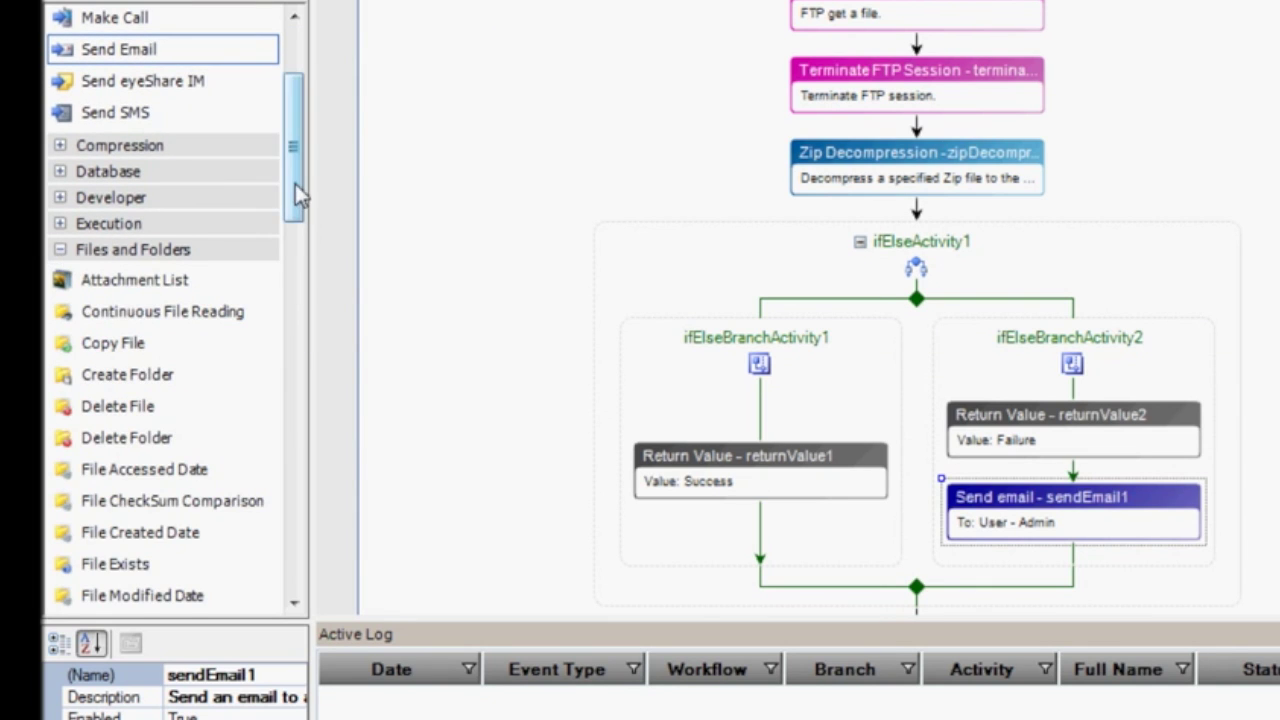
{"action": "mouse_move", "coordinate": [297, 191]}
{"action": "left_mouse_down"}
{"action": "mouse_move", "coordinate": [276, 346]}
{"action": "mouse_move", "coordinate": [762, 530]}
{"action": "left_mouse_up"}
{"action": "double_click", "coordinate": [738, 518]}
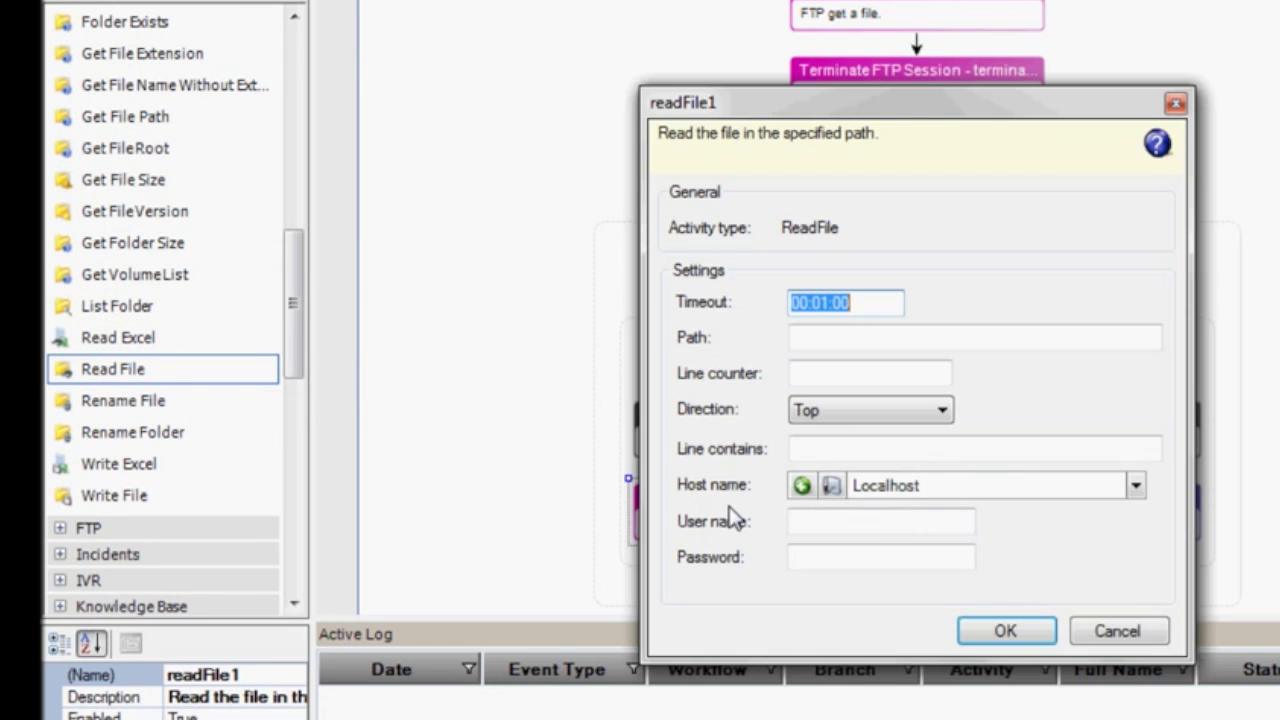
{"action": "left_click", "coordinate": [830, 337]}
{"action": "type", "text": "c:\\Transfer\\log.txt"}
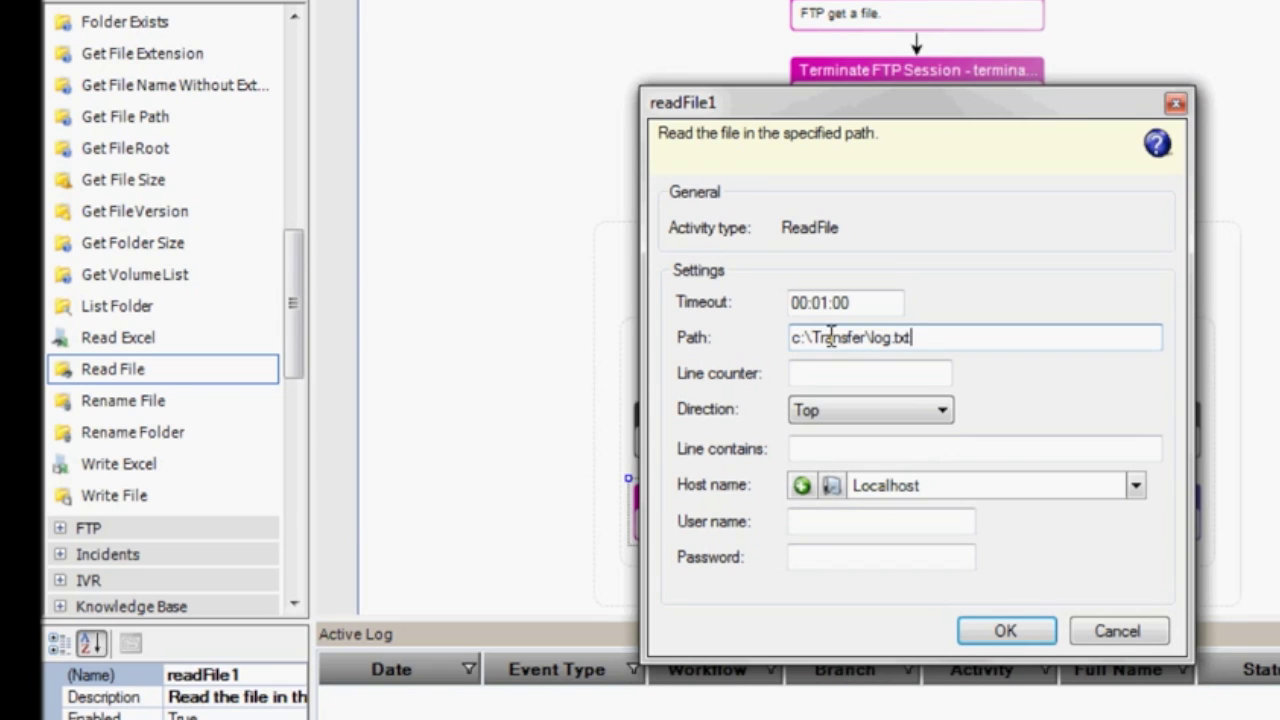
{"action": "left_click", "coordinate": [1003, 632]}
{"action": "scroll", "coordinate": [818, 300], "scroll_direction": "down", "scroll_amount": 3}
Step: Place a nested If-Else block directly below readFile1 in the Success branch
{"action": "left_click_drag", "start_coordinate": [288, 338], "coordinate": [279, 518]}
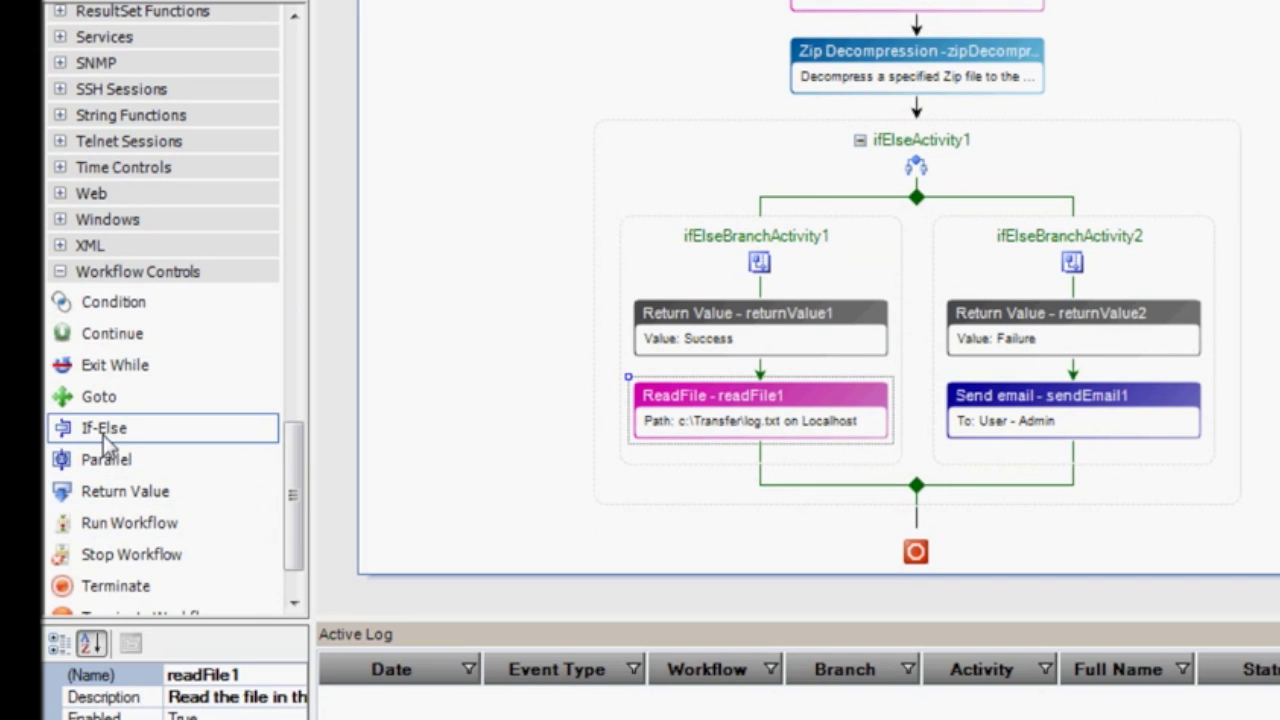
{"action": "left_click_drag", "start_coordinate": [105, 428], "coordinate": [761, 455]}
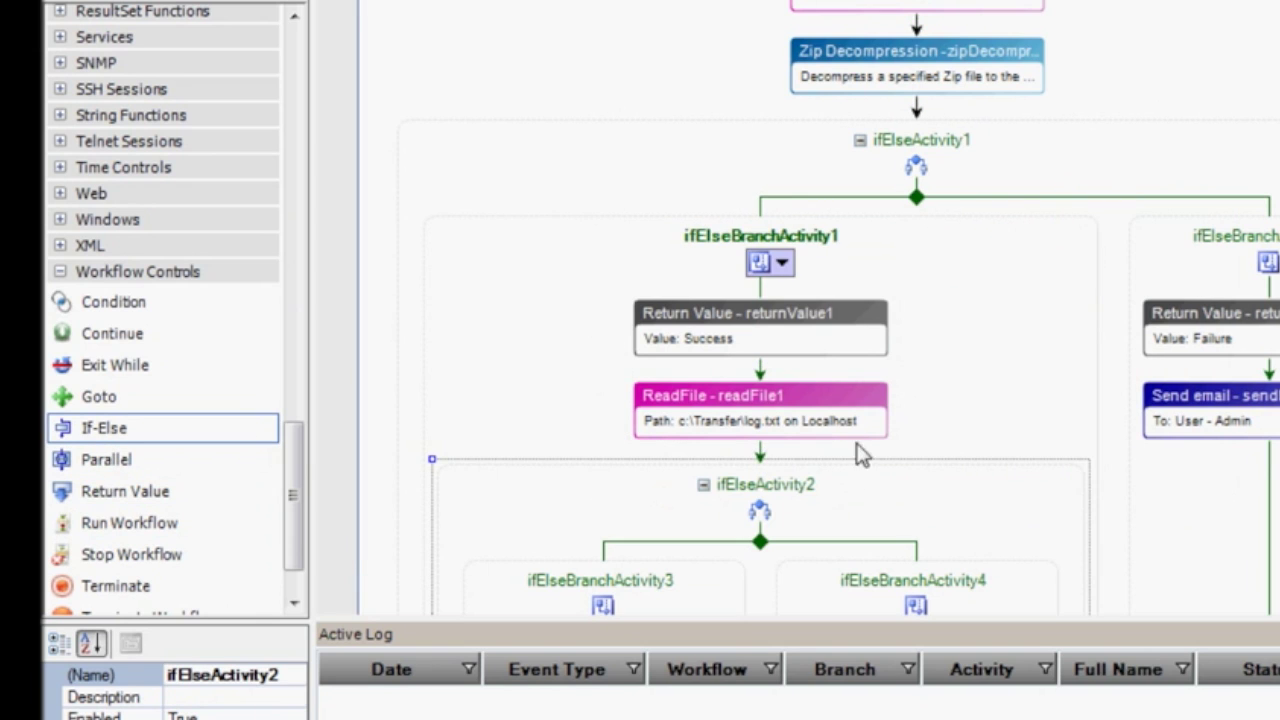
{"action": "scroll", "coordinate": [485, 398], "scroll_direction": "down", "scroll_amount": 5}
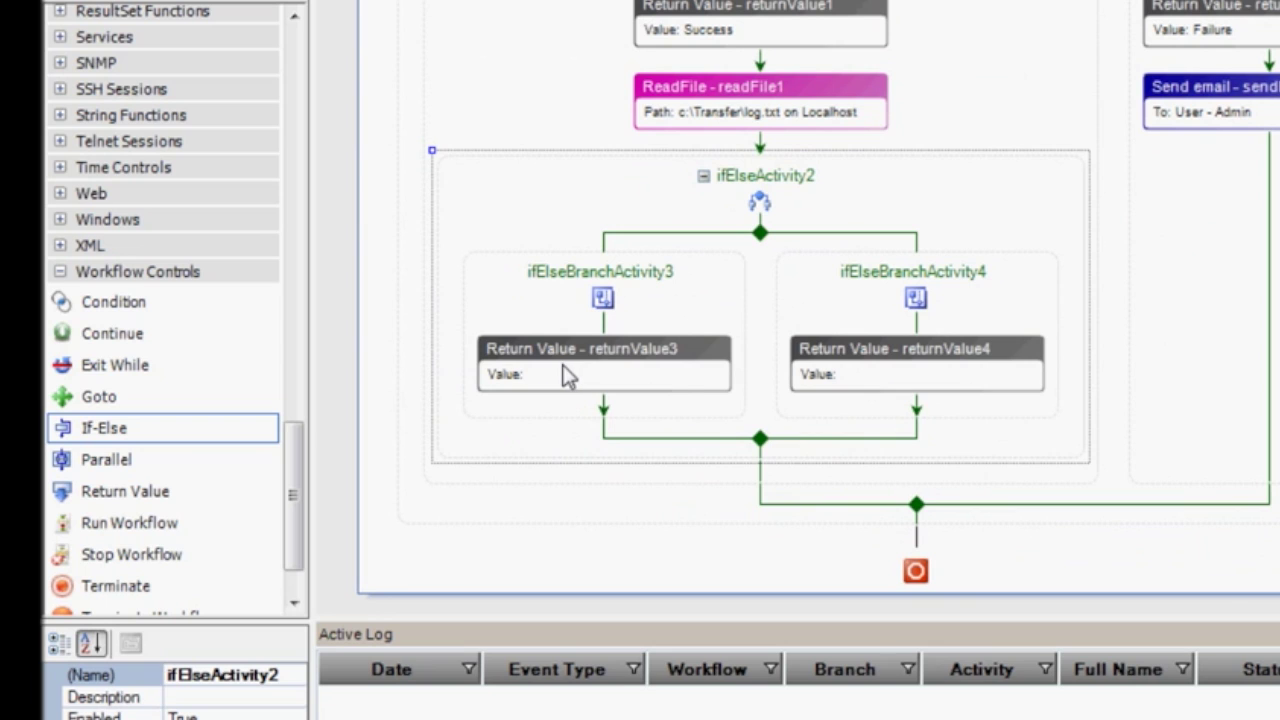
{"action": "double_click", "coordinate": [563, 374]}
Step: Set returnValue3 to the user-defined condition Contains 'Report Summary'
{"action": "left_click", "coordinate": [672, 322]}
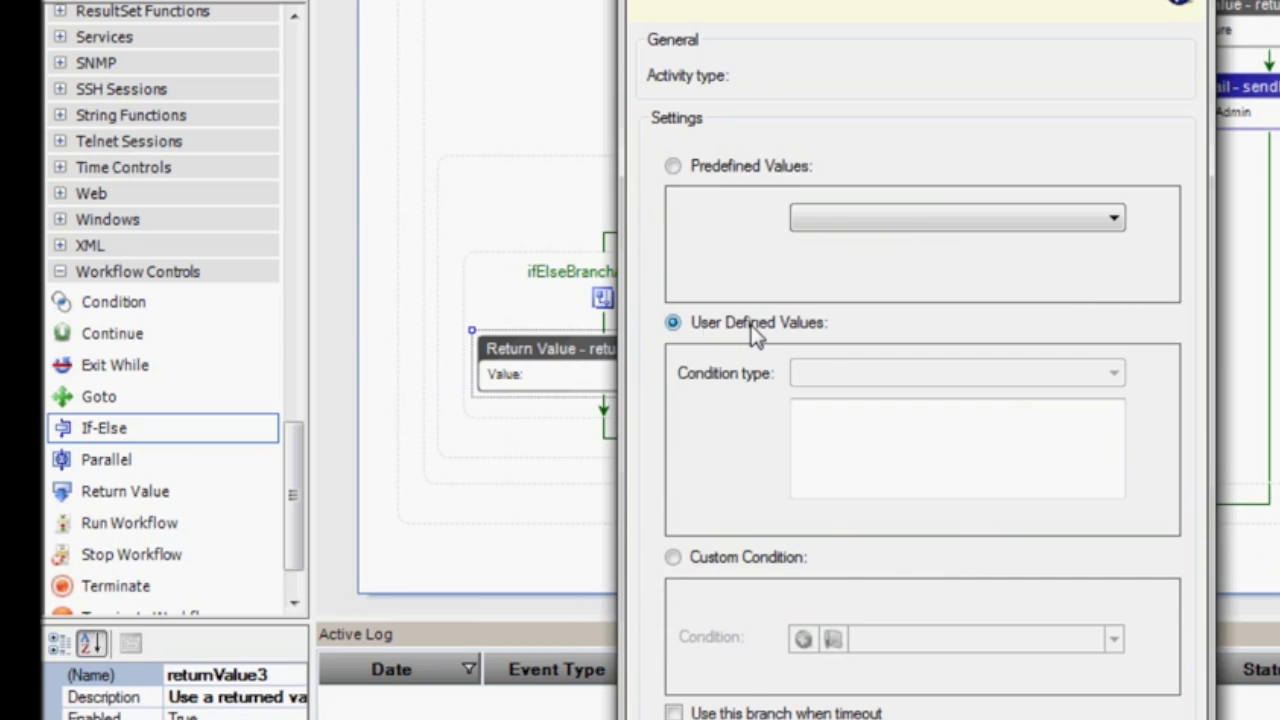
{"action": "left_click", "coordinate": [1110, 376]}
{"action": "left_click", "coordinate": [947, 441]}
{"action": "left_click", "coordinate": [903, 427]}
{"action": "type", "text": "Report Summary"}
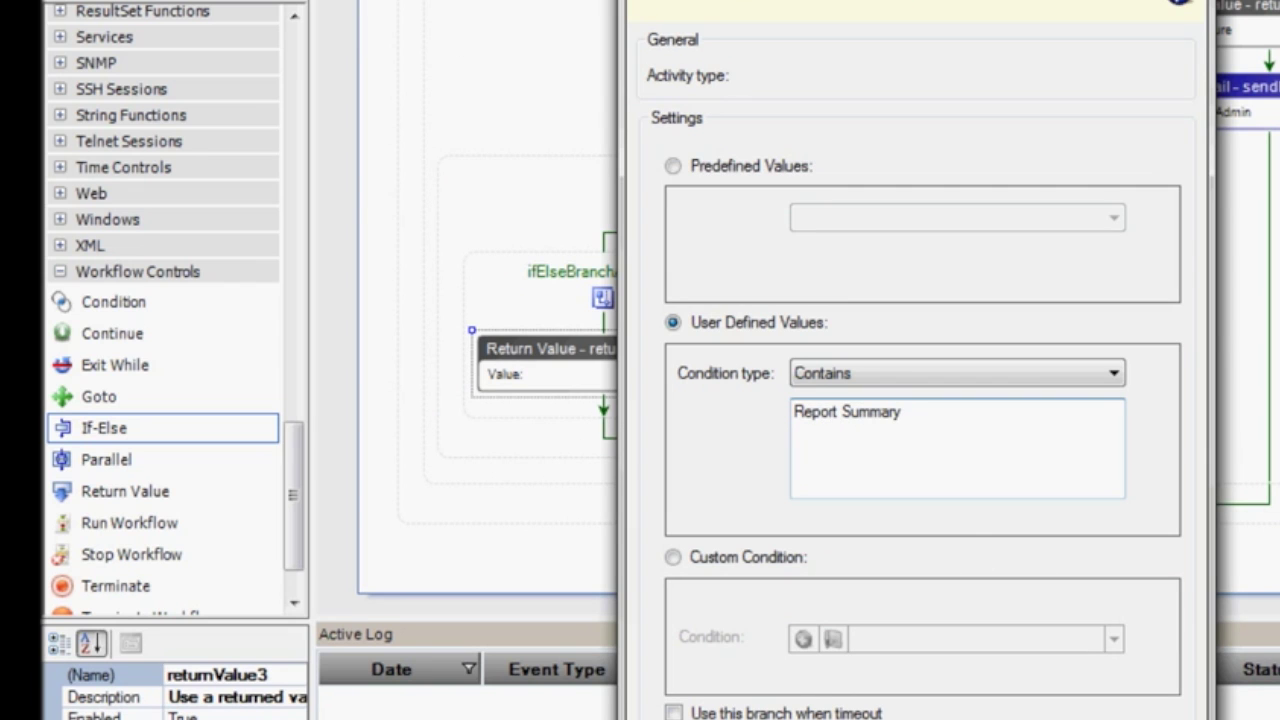
{"action": "key", "text": "Return"}
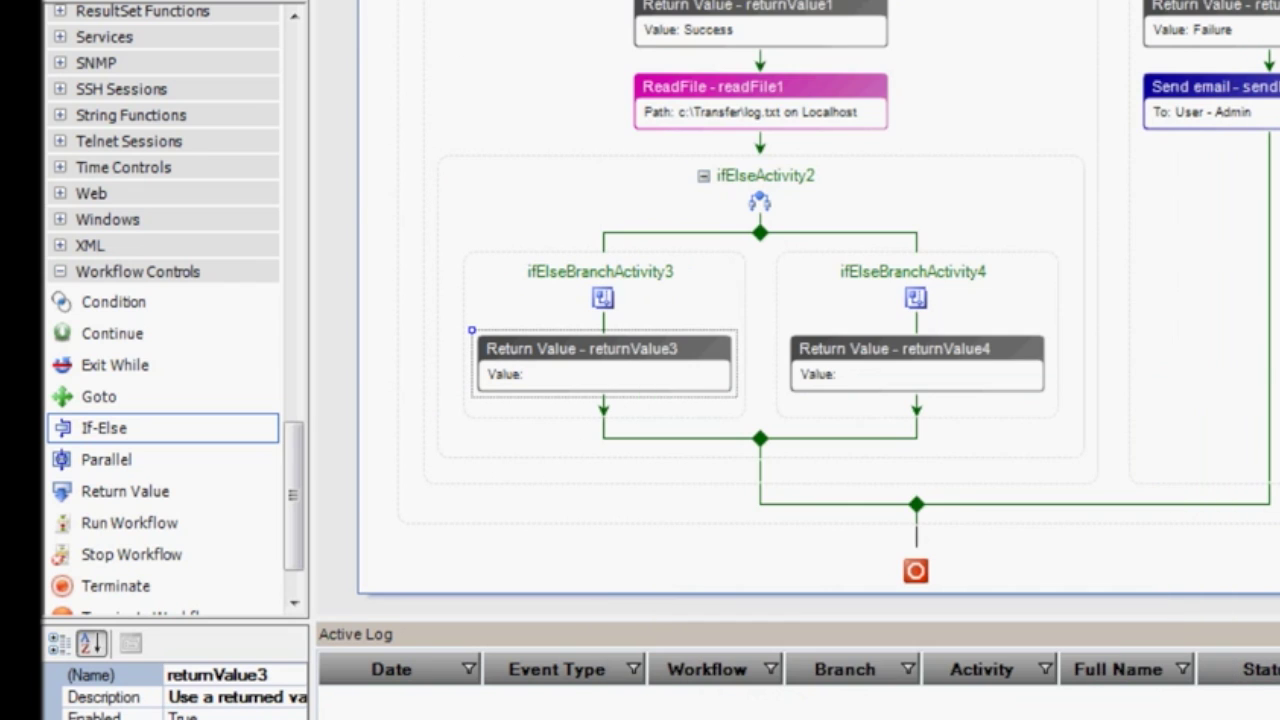
Step: Set returnValue4 to Not Contains 'Report Summary' and use it on timeout
{"action": "double_click", "coordinate": [912, 375]}
{"action": "left_click", "coordinate": [696, 324]}
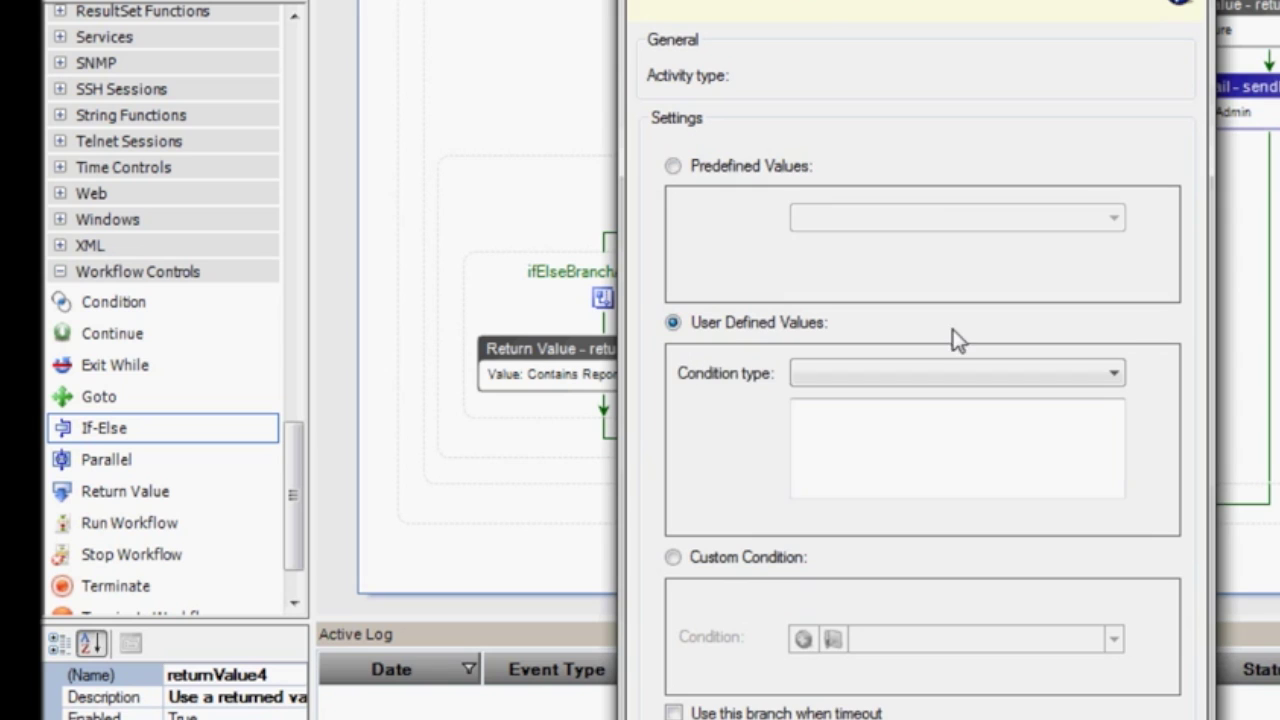
{"action": "left_click", "coordinate": [1115, 376]}
{"action": "left_click", "coordinate": [918, 452]}
{"action": "type", "text": "Report Su"}
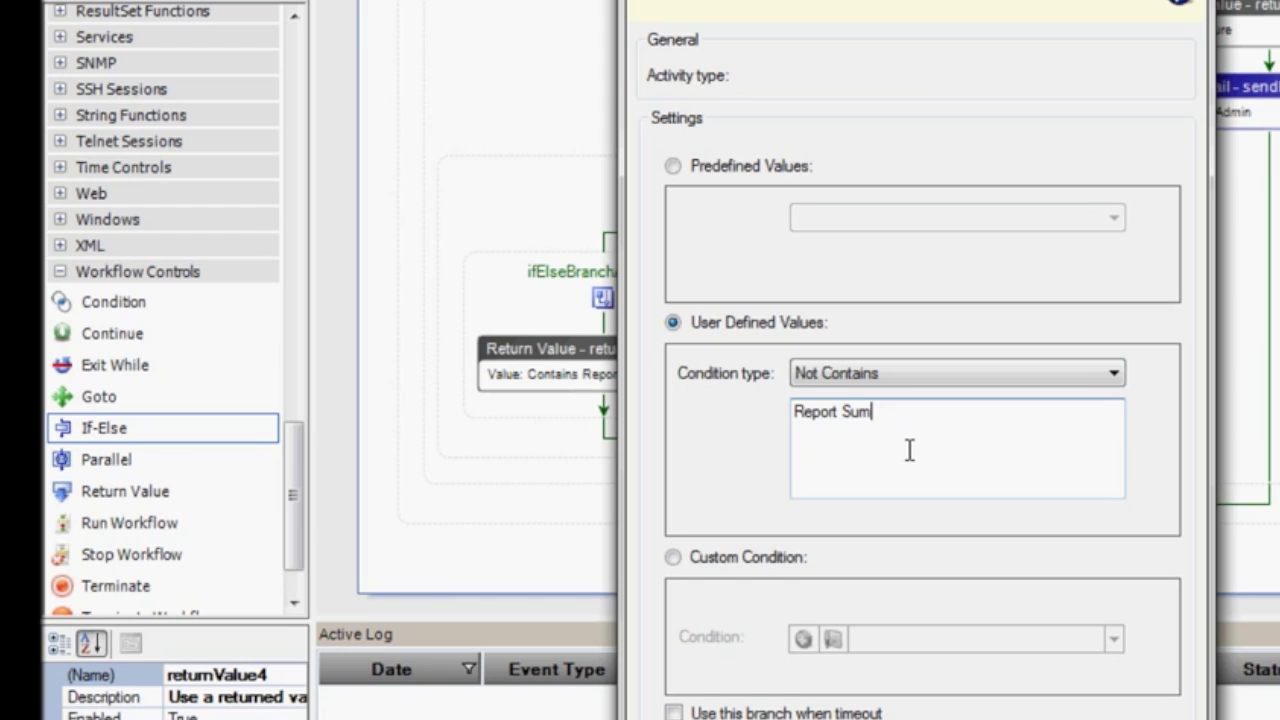
{"action": "type", "text": "mary"}
{"action": "left_click", "coordinate": [673, 713]}
{"action": "key", "text": "Return"}
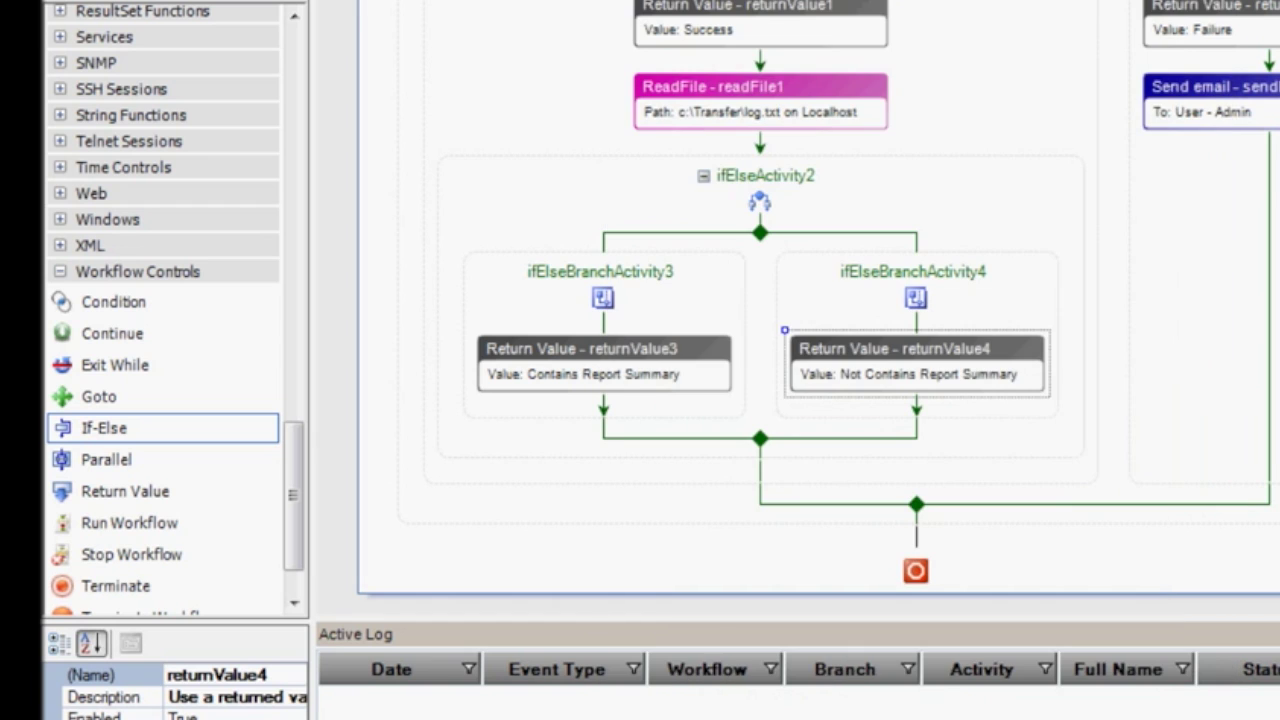
Step: Add a second Send Email step below returnValue4
{"action": "left_click_drag", "start_coordinate": [297, 522], "coordinate": [285, 112]}
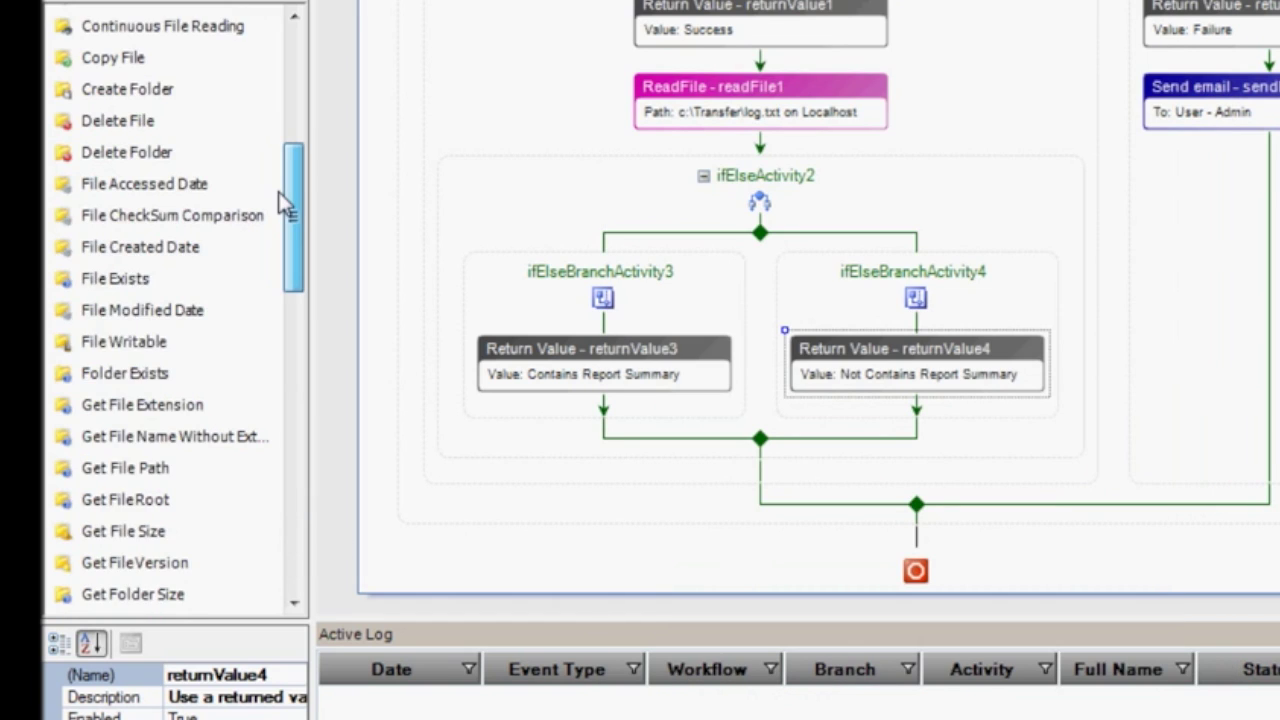
{"action": "left_click_drag", "start_coordinate": [118, 225], "coordinate": [916, 408]}
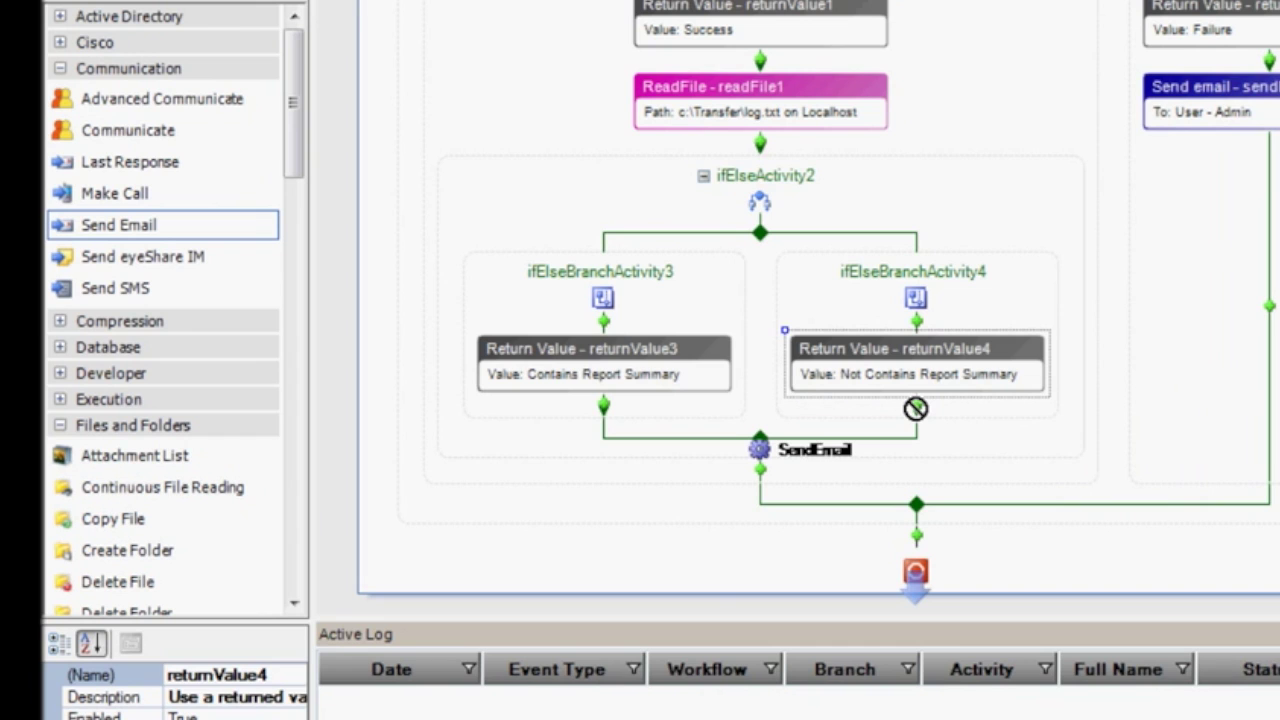
{"action": "left_click_drag", "start_coordinate": [916, 408], "coordinate": [916, 418]}
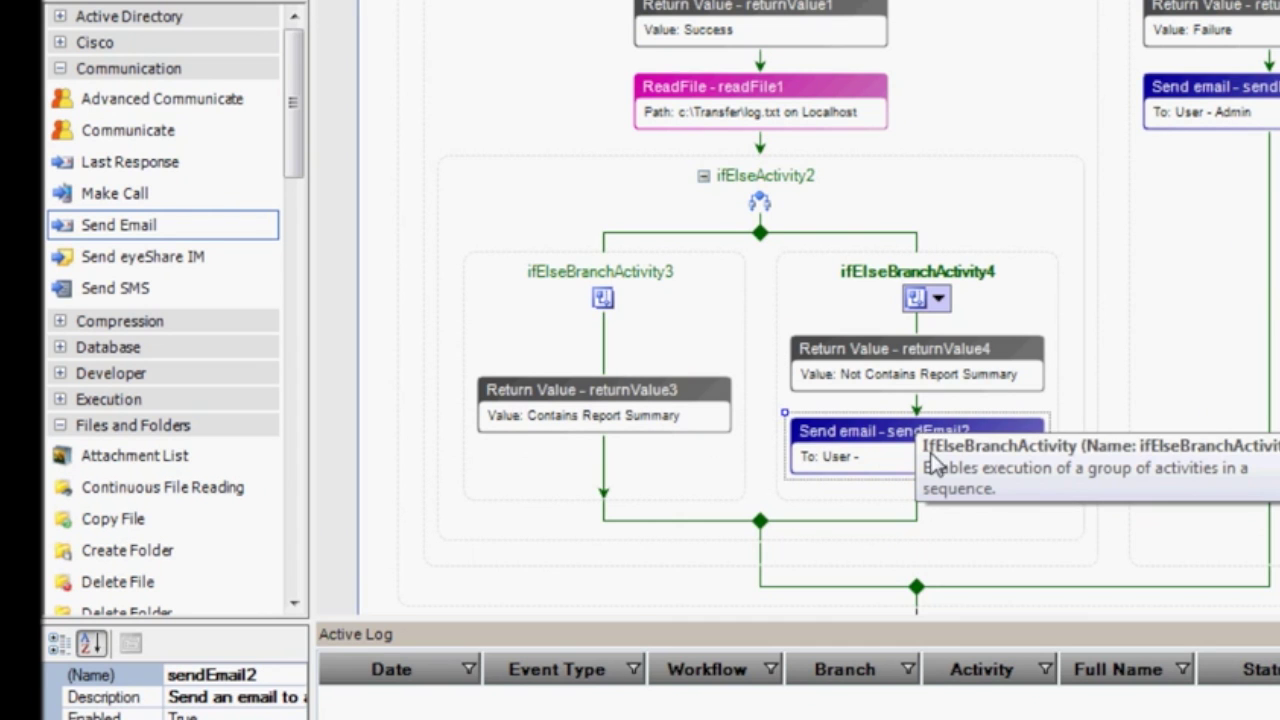
{"action": "double_click", "coordinate": [857, 448]}
Step: Address sendEmail2 to Admin with custom subject 'Data file is corruped'
{"action": "left_click", "coordinate": [855, 207]}
{"action": "left_click", "coordinate": [790, 232]}
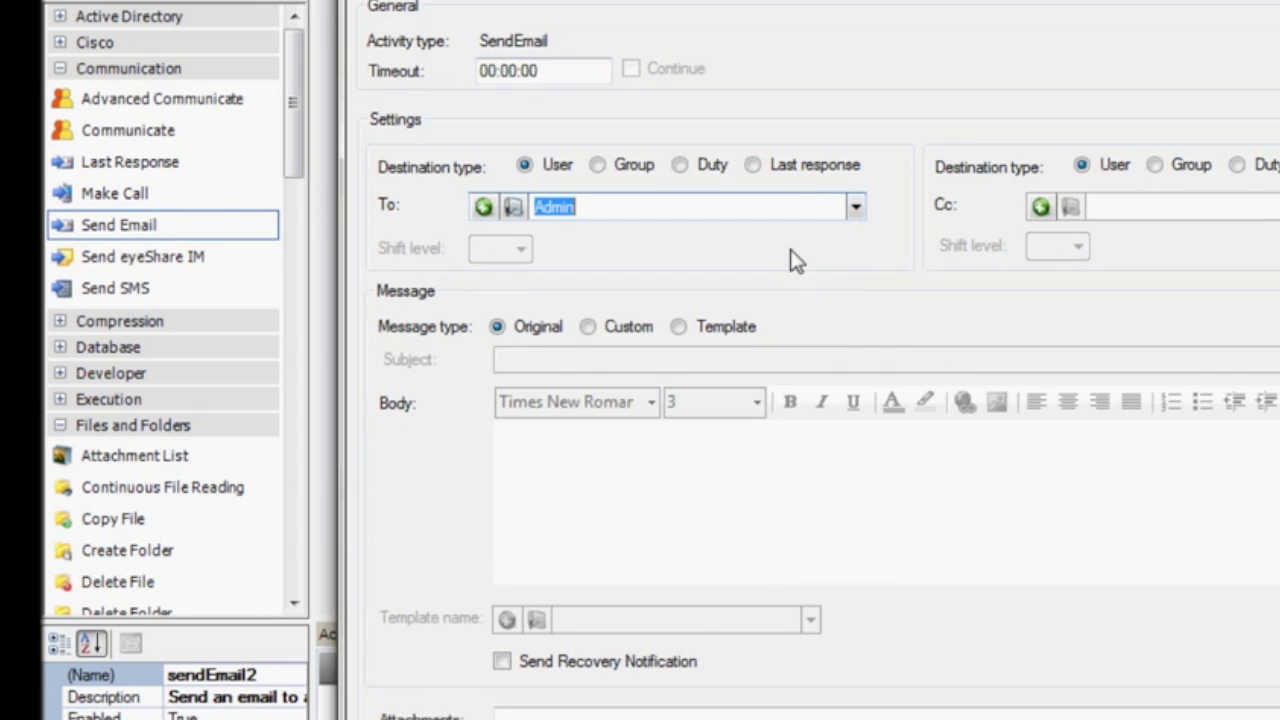
{"action": "left_click", "coordinate": [587, 326]}
{"action": "left_click", "coordinate": [573, 358]}
{"action": "type", "text": "Data file is corru"}
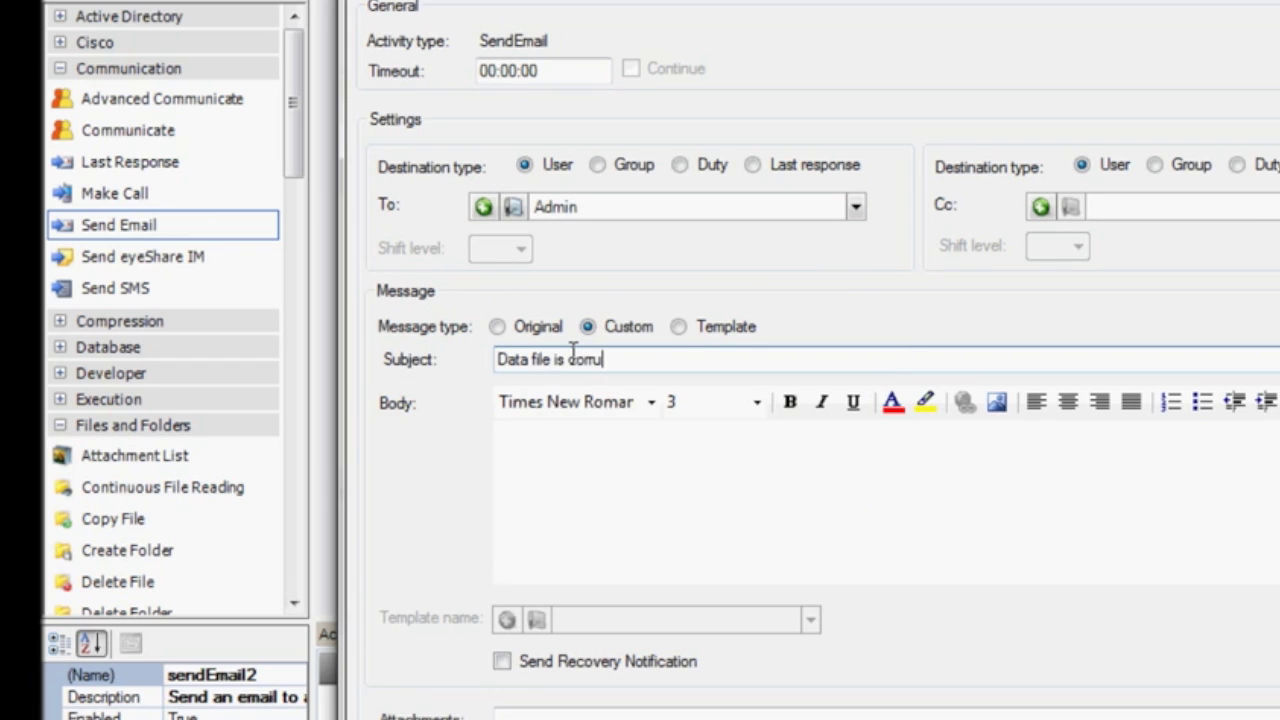
{"action": "type", "text": "ped"}
Step: Copy the subject into the message body and confirm the email settings
{"action": "left_click_drag", "start_coordinate": [660, 366], "coordinate": [500, 360]}
{"action": "left_click", "coordinate": [632, 361]}
{"action": "key", "text": "ctrl+a"}
{"action": "key", "text": "ctrl+c"}
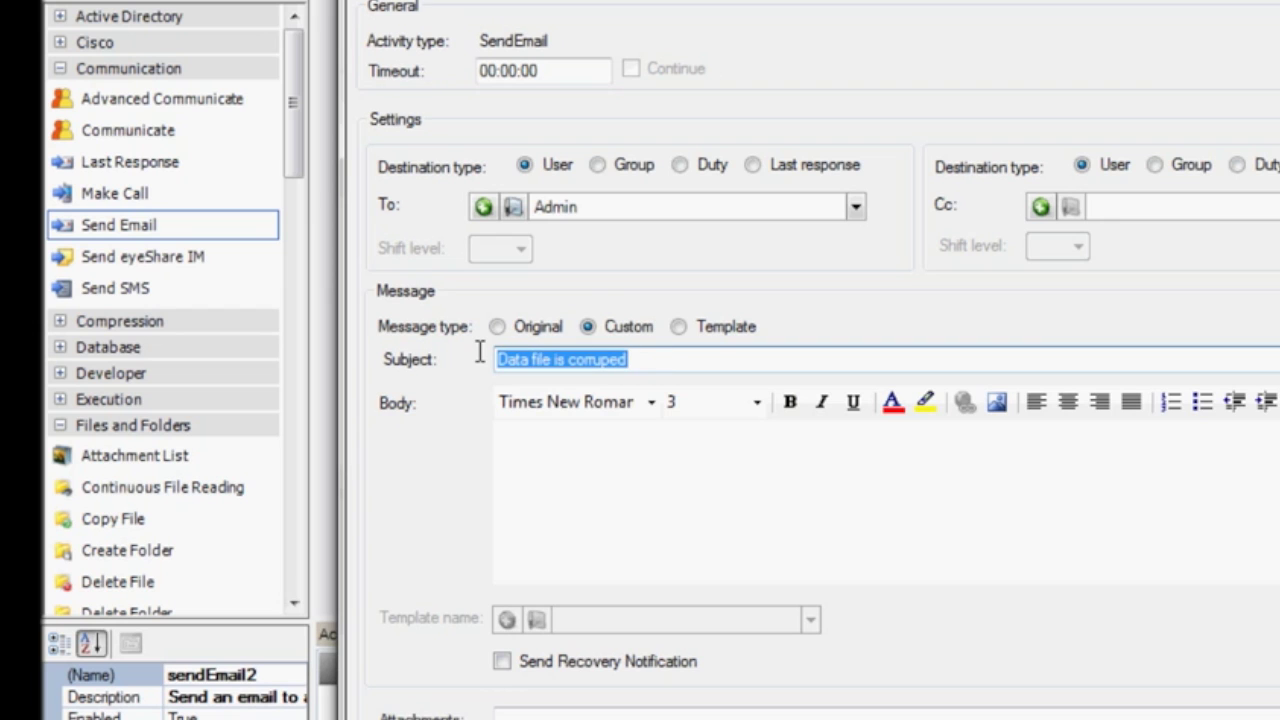
{"action": "key", "text": "Tab"}
{"action": "key", "text": "ctrl+v"}
{"action": "key", "text": "Tab"}
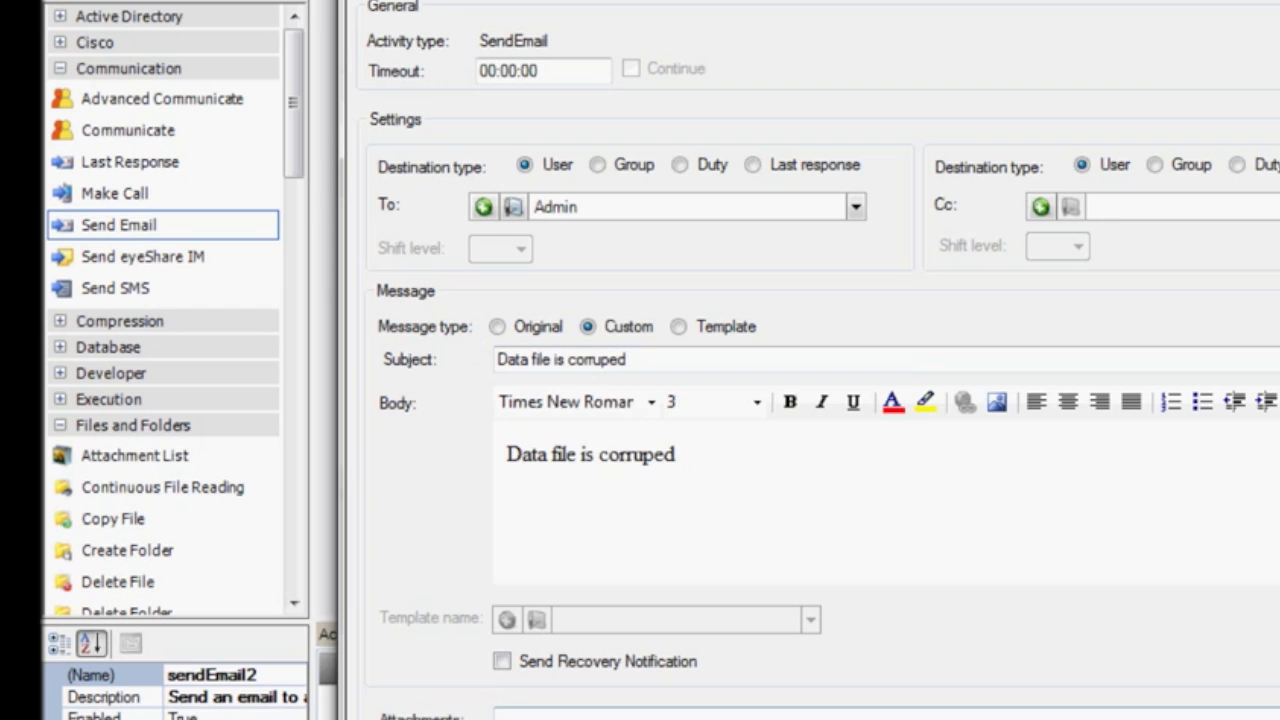
{"action": "key", "text": "Return"}
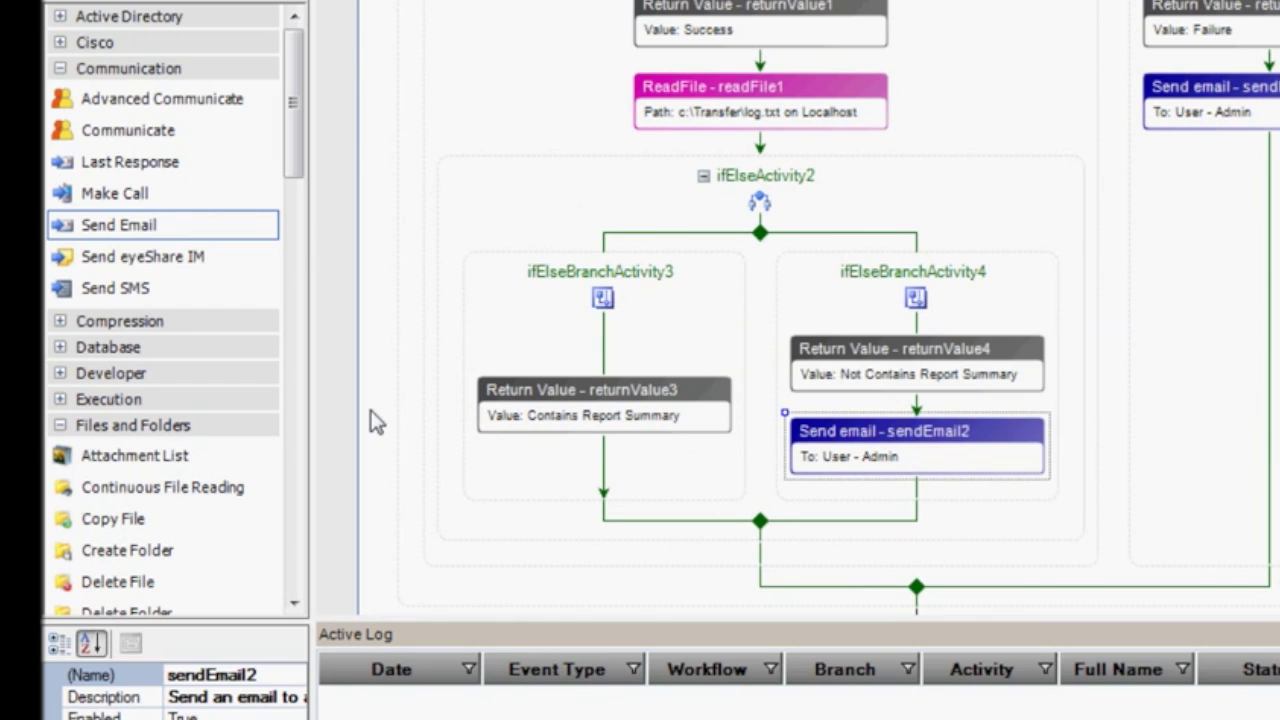
Step: Drop a Copy File step into ifElseBranchActivity3 with source c:\Transfer\log.txt, destination d:\Downloads\log.txt
{"action": "left_click_drag", "start_coordinate": [292, 185], "coordinate": [293, 281]}
{"action": "left_click_drag", "start_coordinate": [102, 70], "coordinate": [603, 465]}
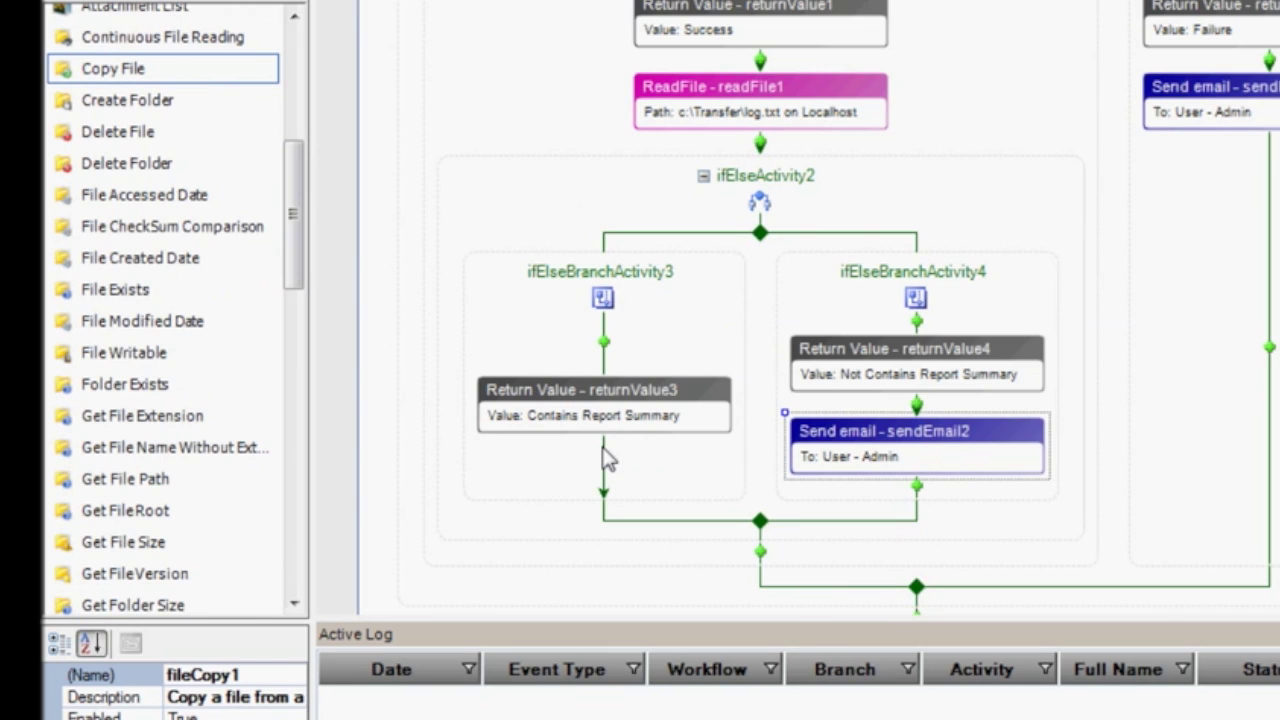
{"action": "double_click", "coordinate": [580, 449]}
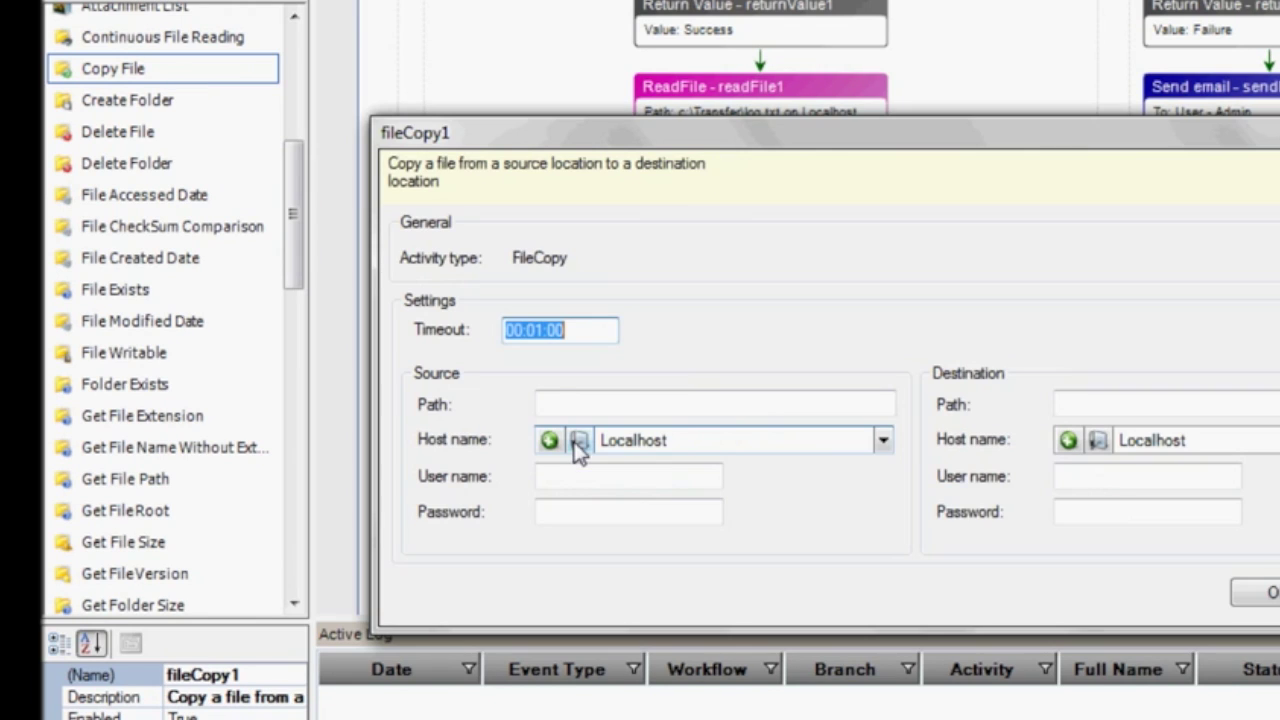
{"action": "left_click", "coordinate": [565, 402]}
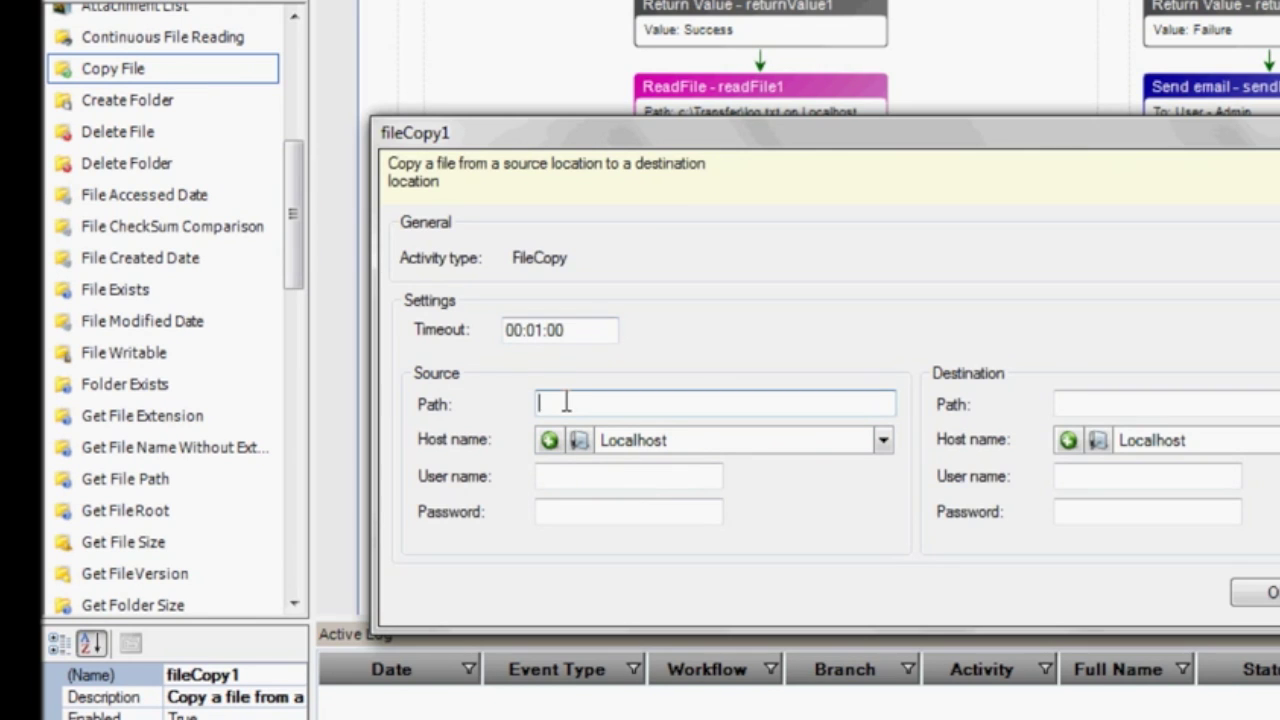
{"action": "type", "text": "c:\\Trans"}
{"action": "type", "text": "fer\\log."}
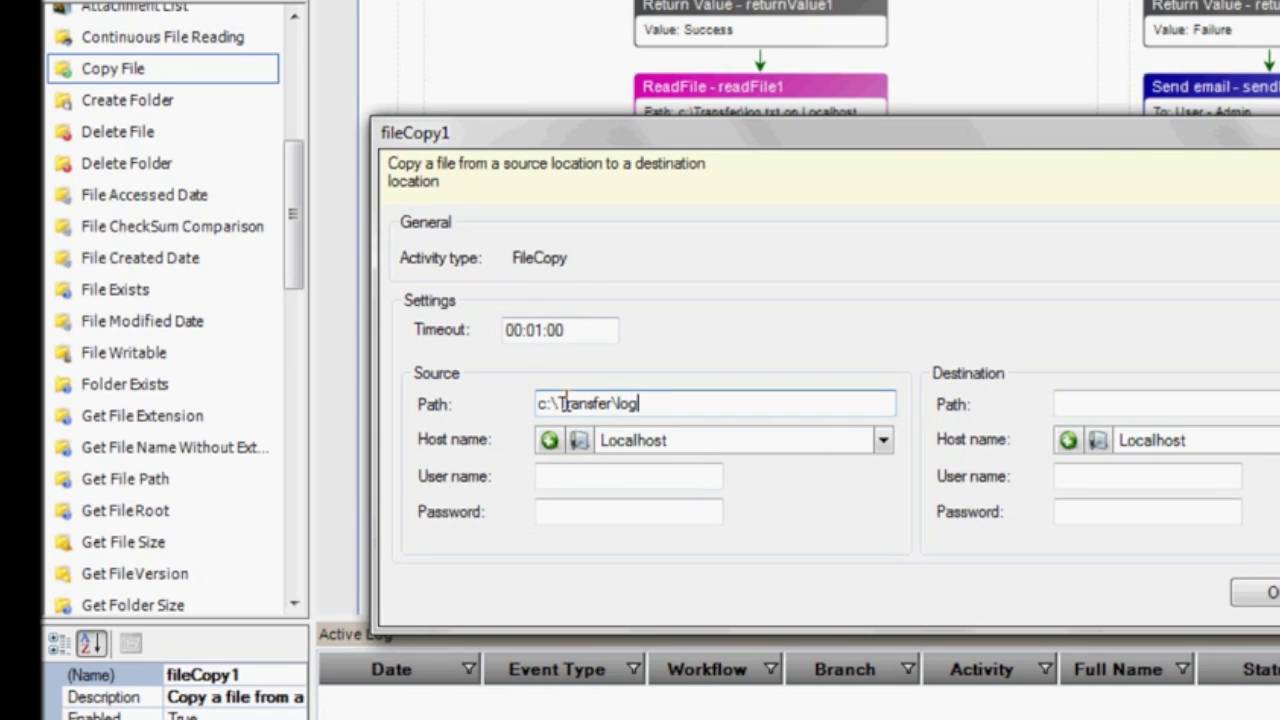
{"action": "type", "text": "txt"}
{"action": "left_click", "coordinate": [1077, 403]}
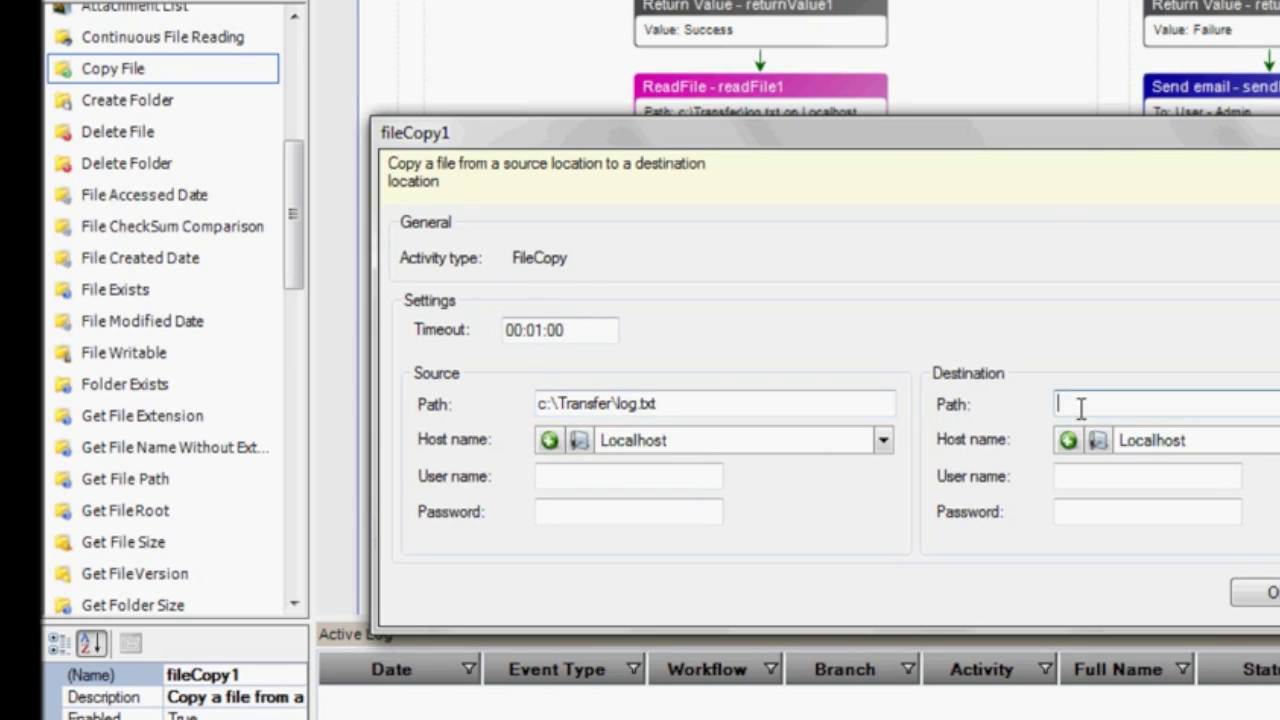
{"action": "type", "text": "d:\\D"}
{"action": "type", "text": "ownloads"}
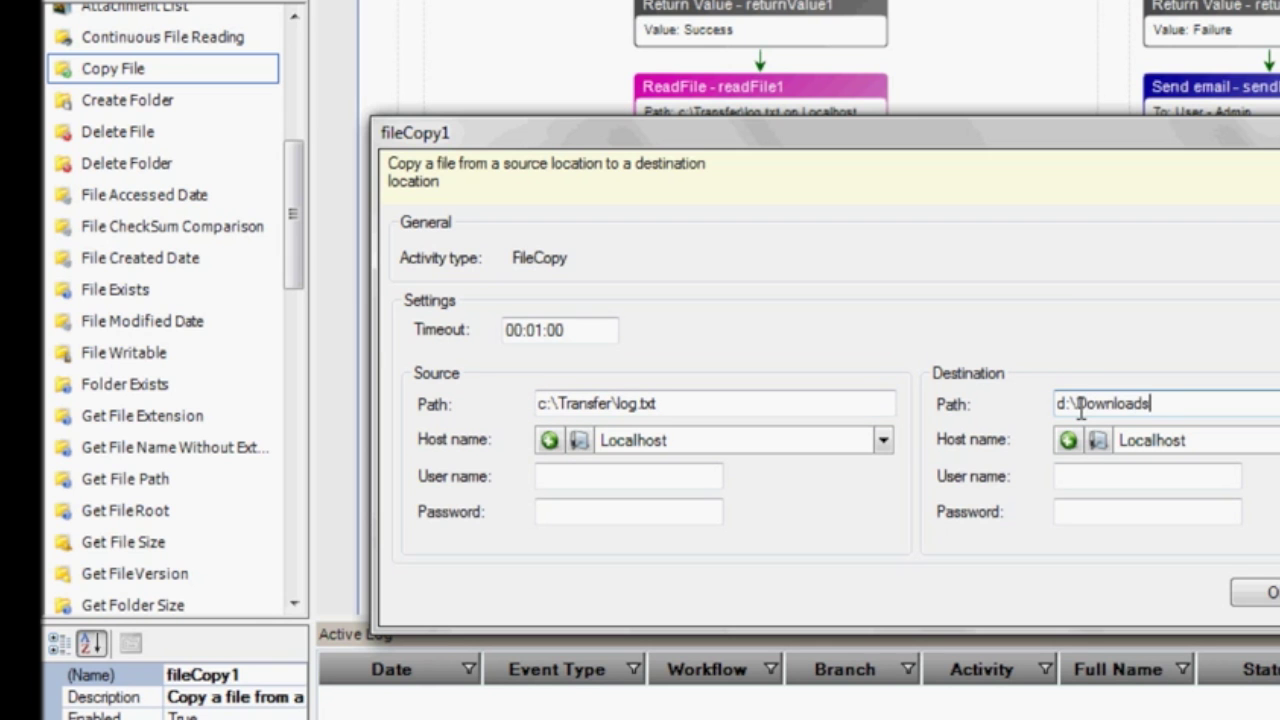
{"action": "type", "text": "\\log.txt"}
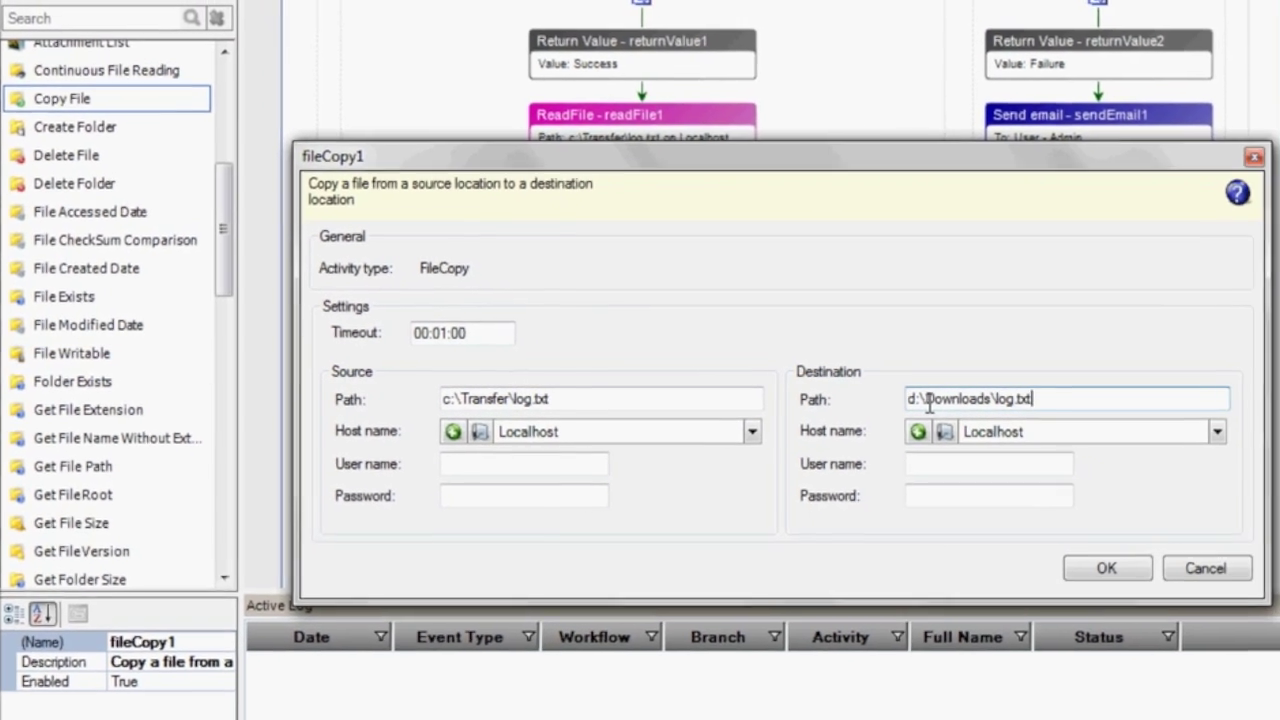
{"action": "left_click", "coordinate": [1090, 567]}
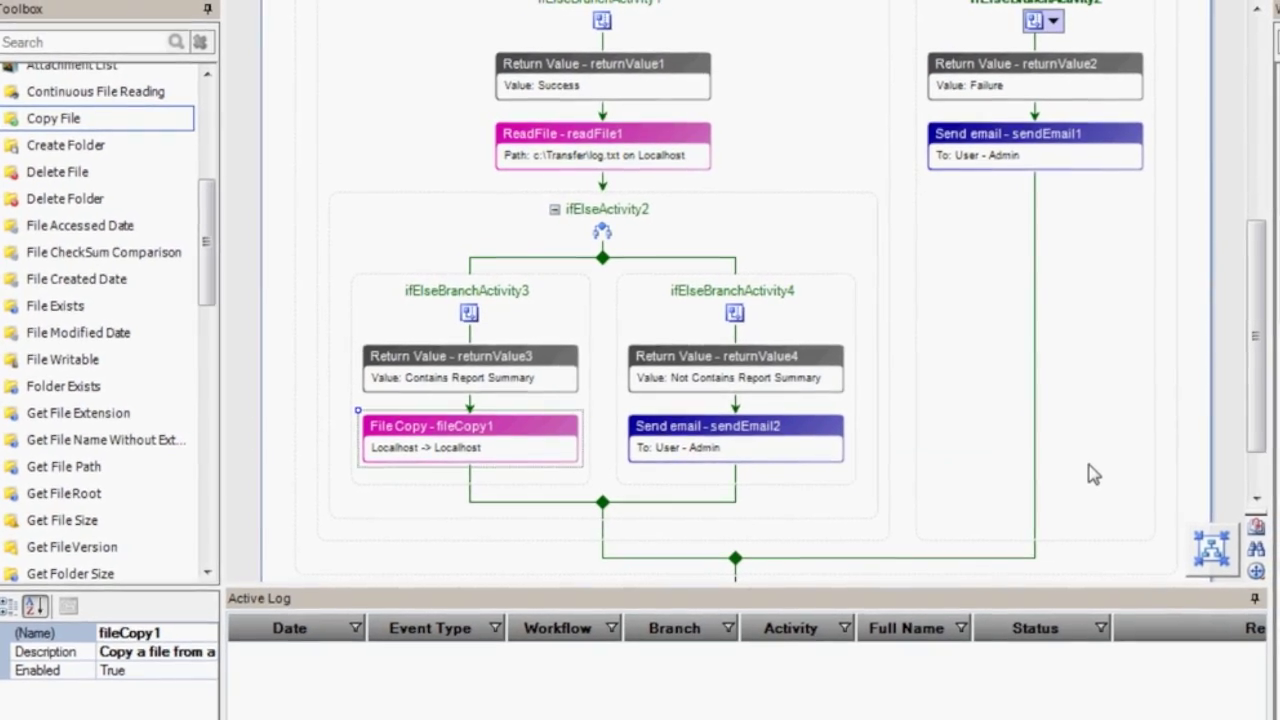
Step: Fit the workflow to the screen and bring up the Archive folder holding log.zip
{"action": "left_click_drag", "start_coordinate": [1249, 409], "coordinate": [1250, 352]}
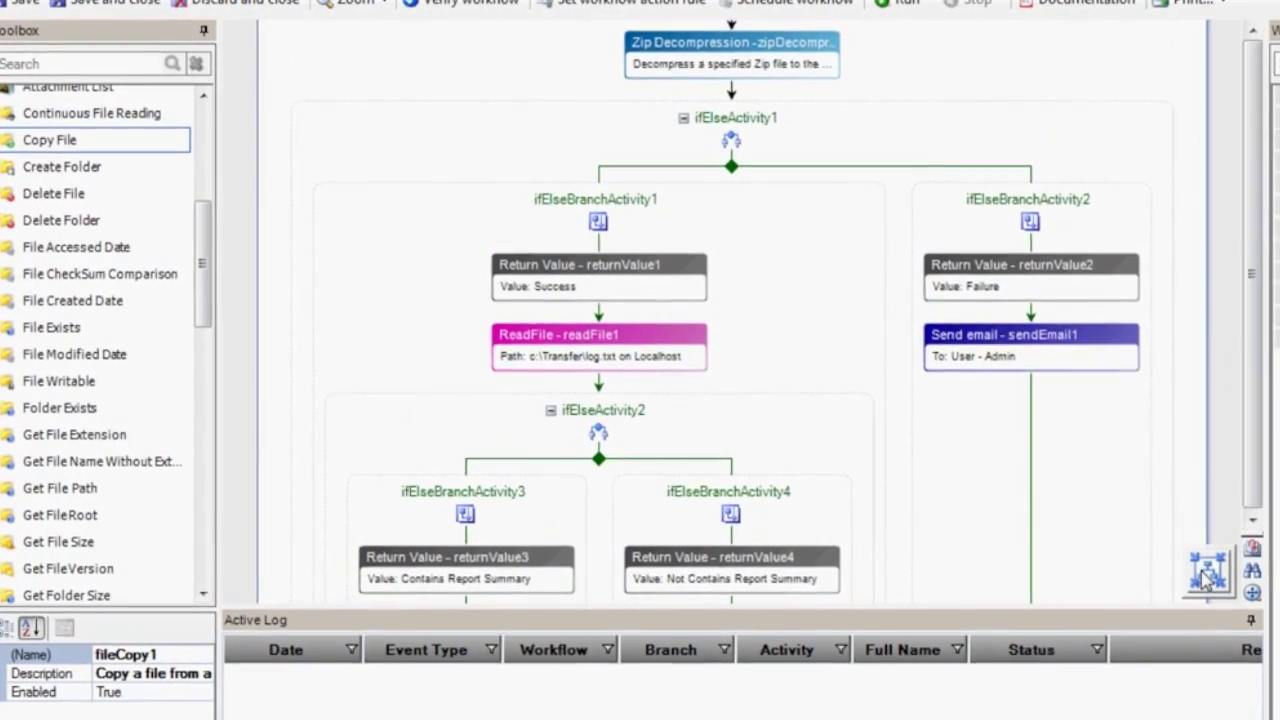
{"action": "left_click", "coordinate": [1207, 572]}
{"action": "left_click", "coordinate": [1207, 572]}
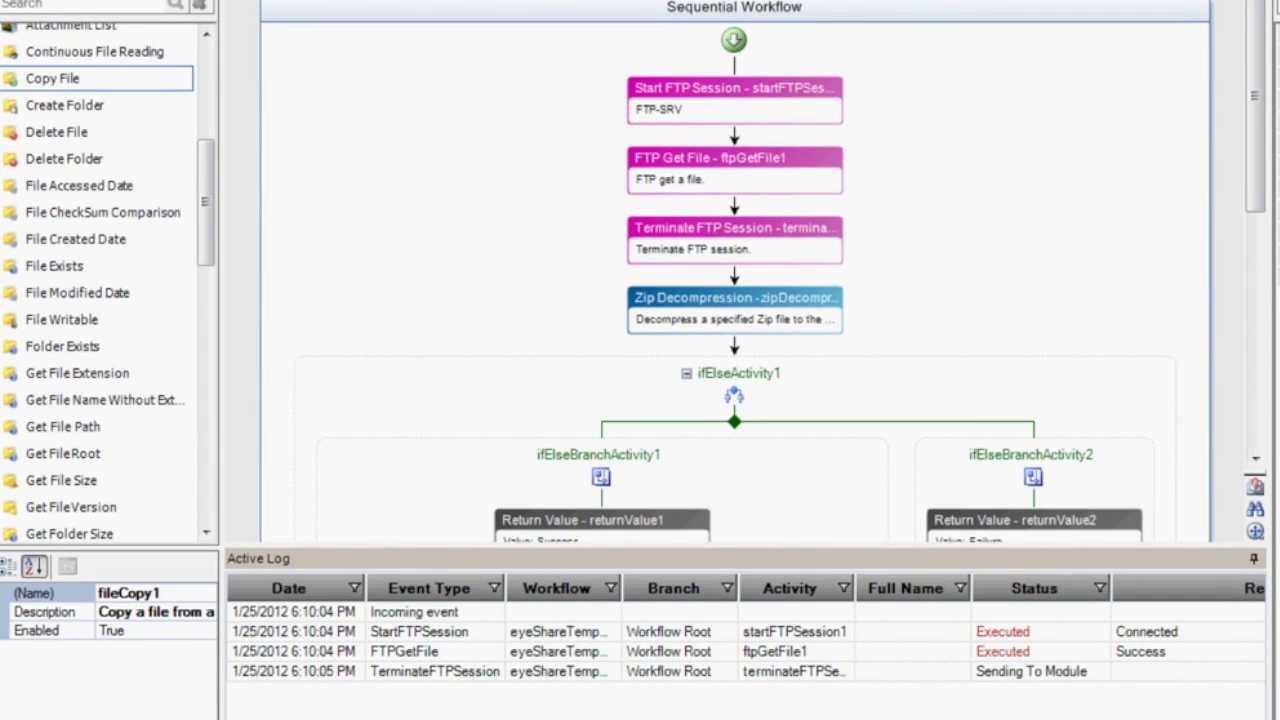
{"action": "left_click", "coordinate": [130, 705]}
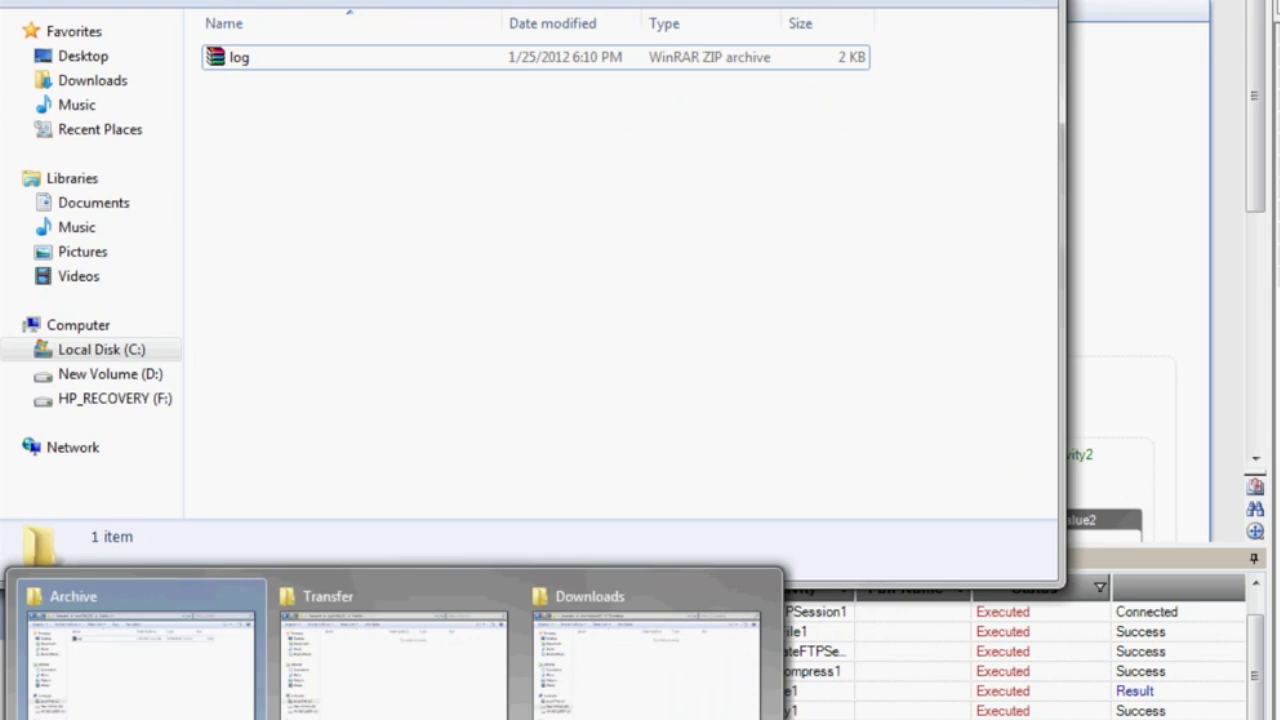
Step: Check that log.txt is in the Transfer folder and in D:\Downloads
{"action": "left_click", "coordinate": [345, 703]}
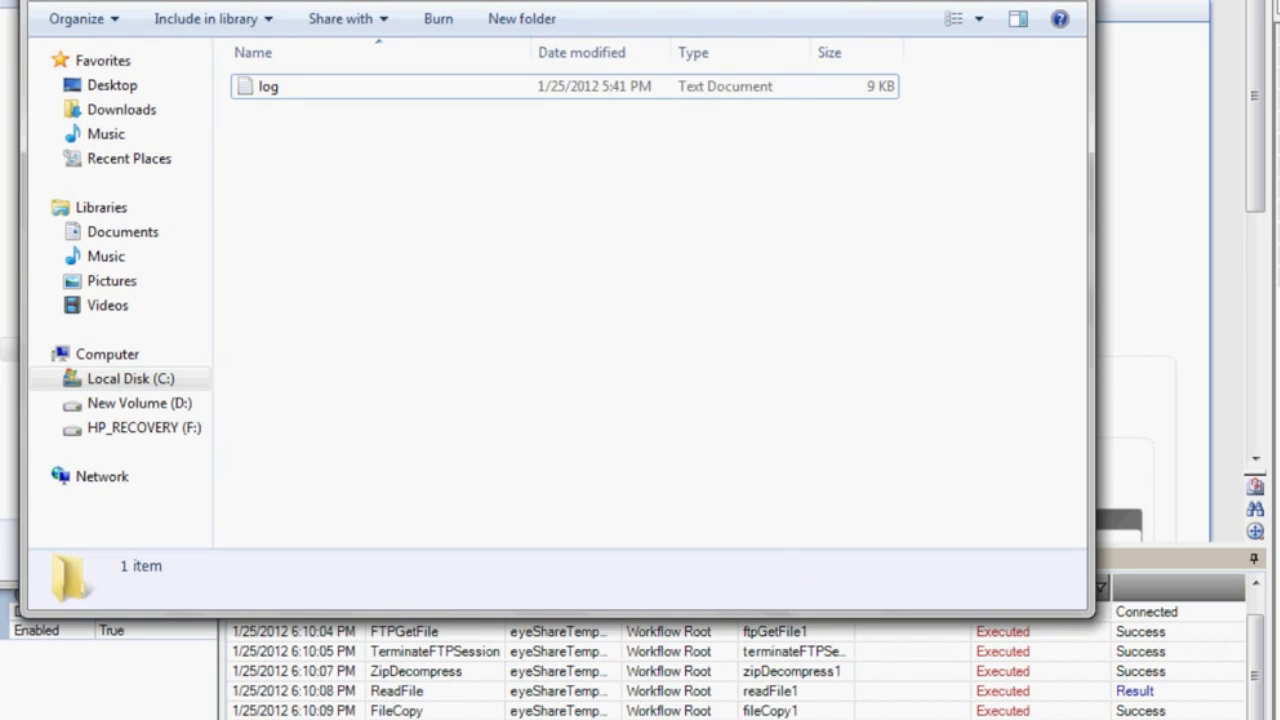
{"action": "left_click", "coordinate": [688, 707]}
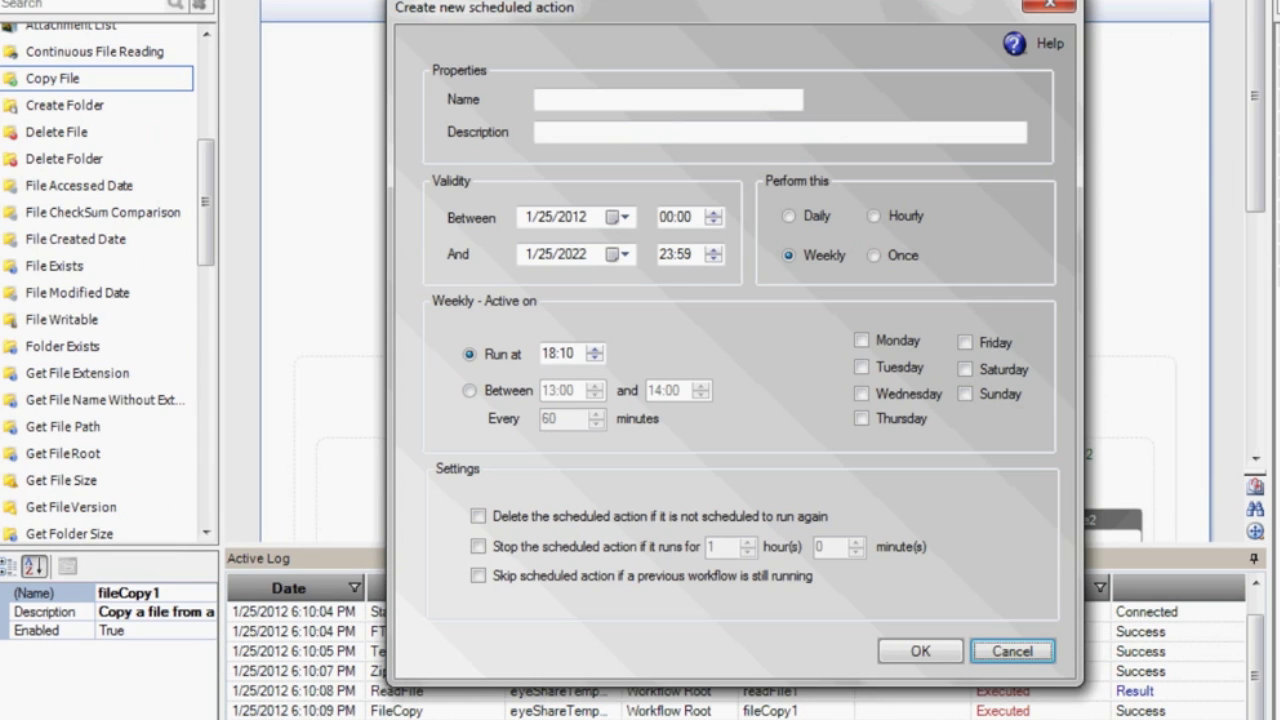
Step: Create an hourly schedule named 'File Management Automation' running every 60 minutes from 18:10
{"action": "left_click", "coordinate": [586, 101]}
{"action": "type", "text": "File"}
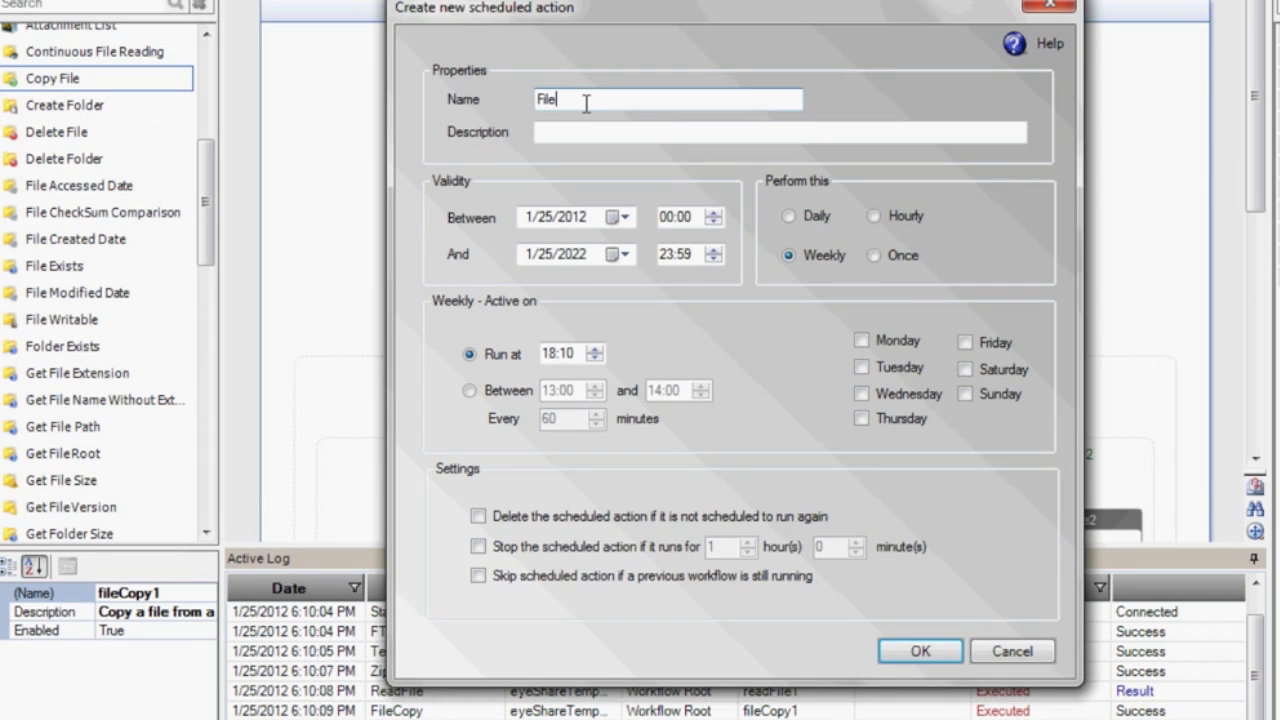
{"action": "type", "text": "Manag"}
{"action": "type", "text": "ement "}
{"action": "type", "text": "Automation"}
{"action": "left_click", "coordinate": [876, 216]}
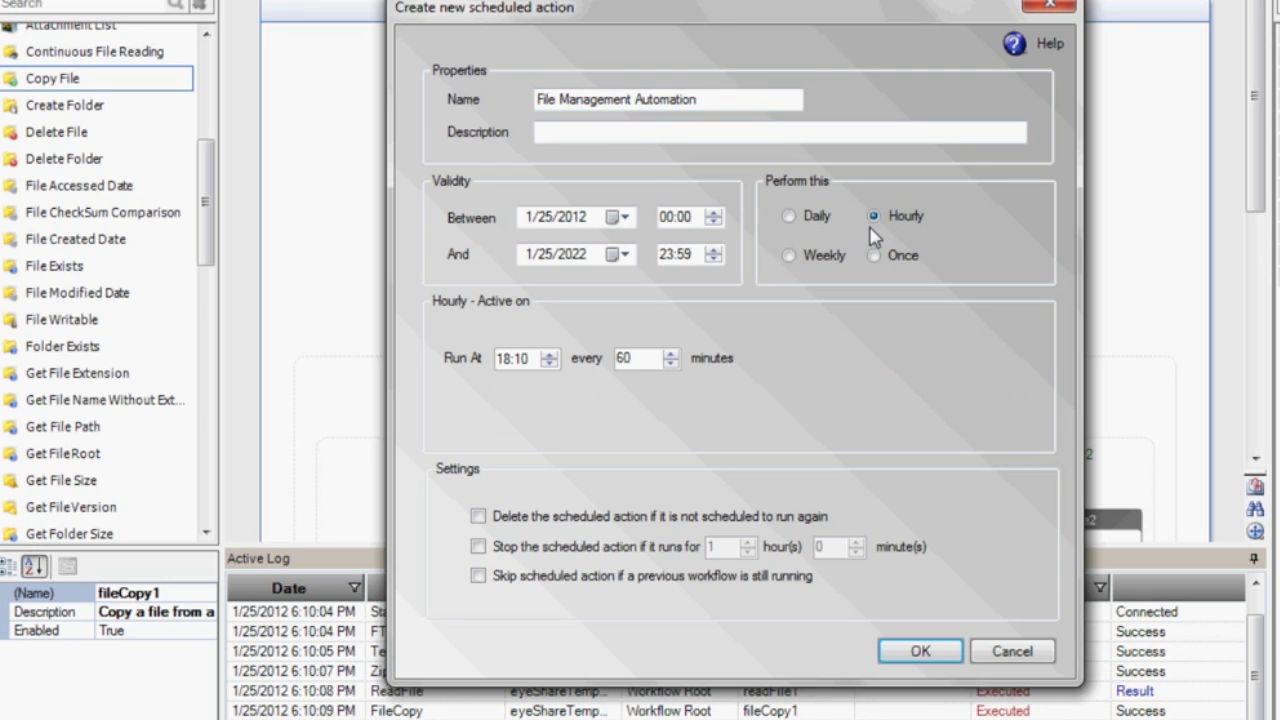
{"action": "left_click", "coordinate": [916, 658]}
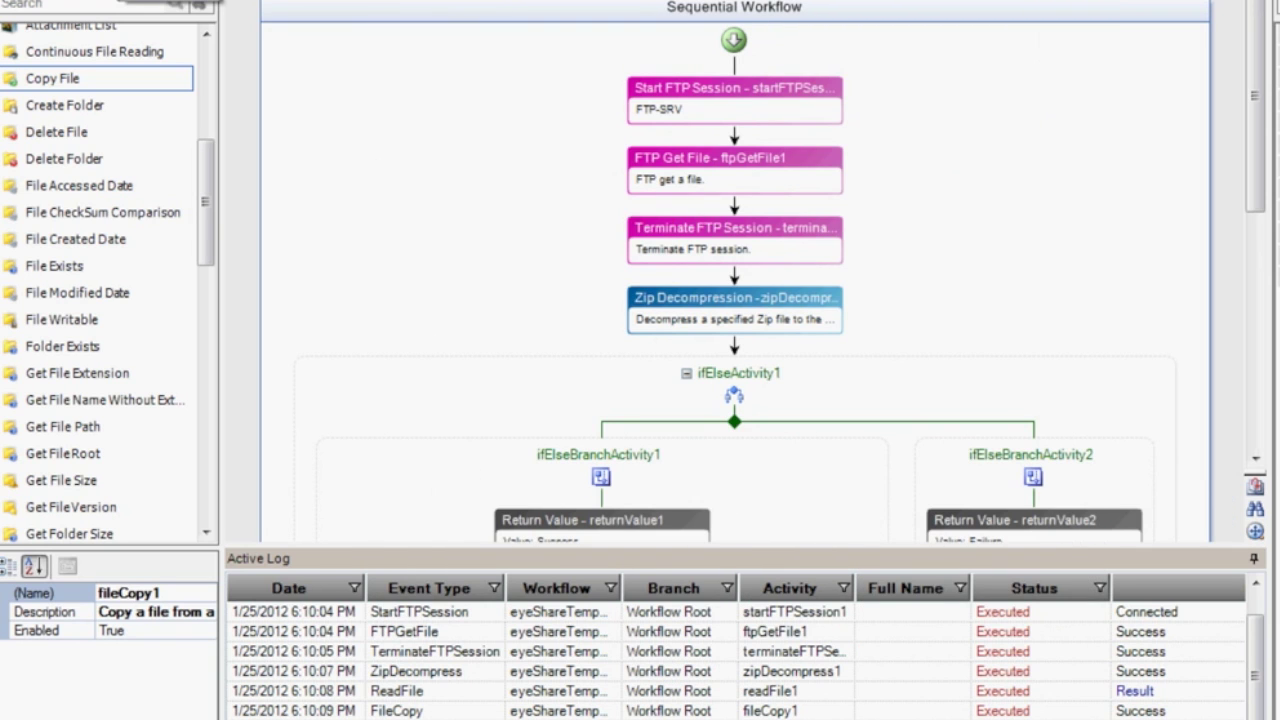
Step: Start saving the workflow under the name 'File Management Automation'
{"action": "key", "text": "ctrl+s"}
{"action": "type", "text": "Fil"}
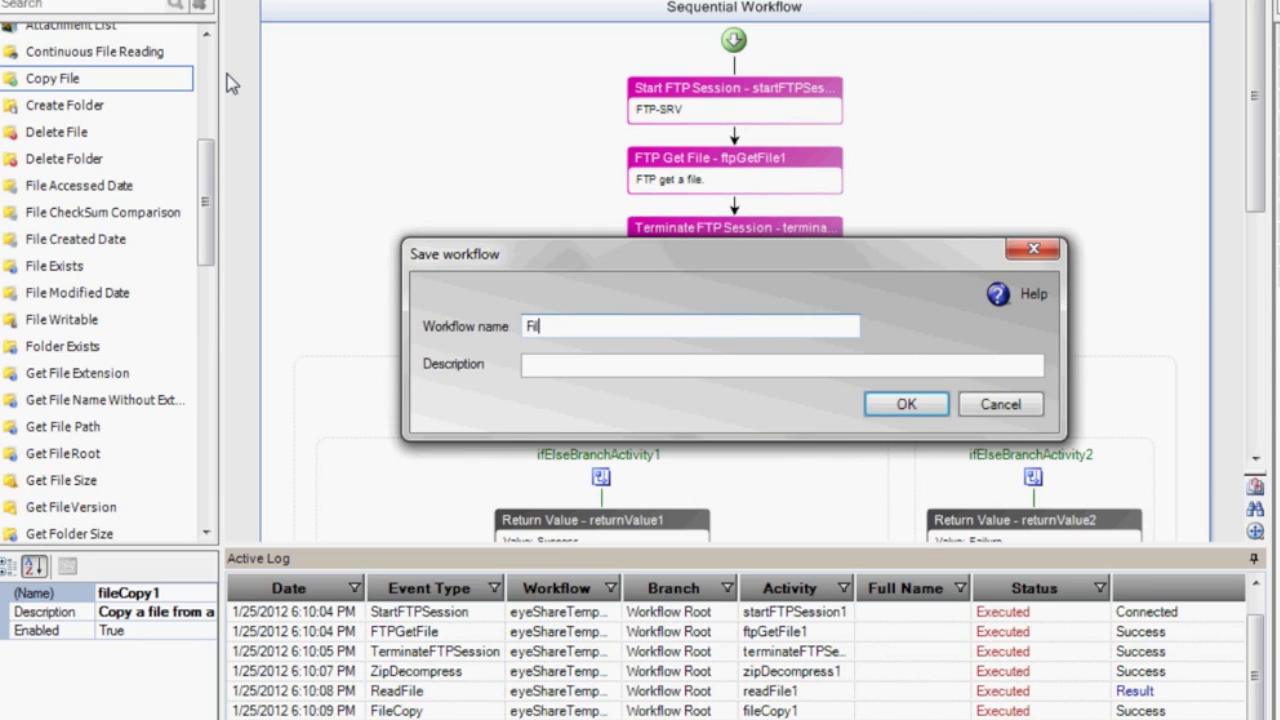
{"action": "type", "text": "e Management A"}
{"action": "type", "text": "uto"}
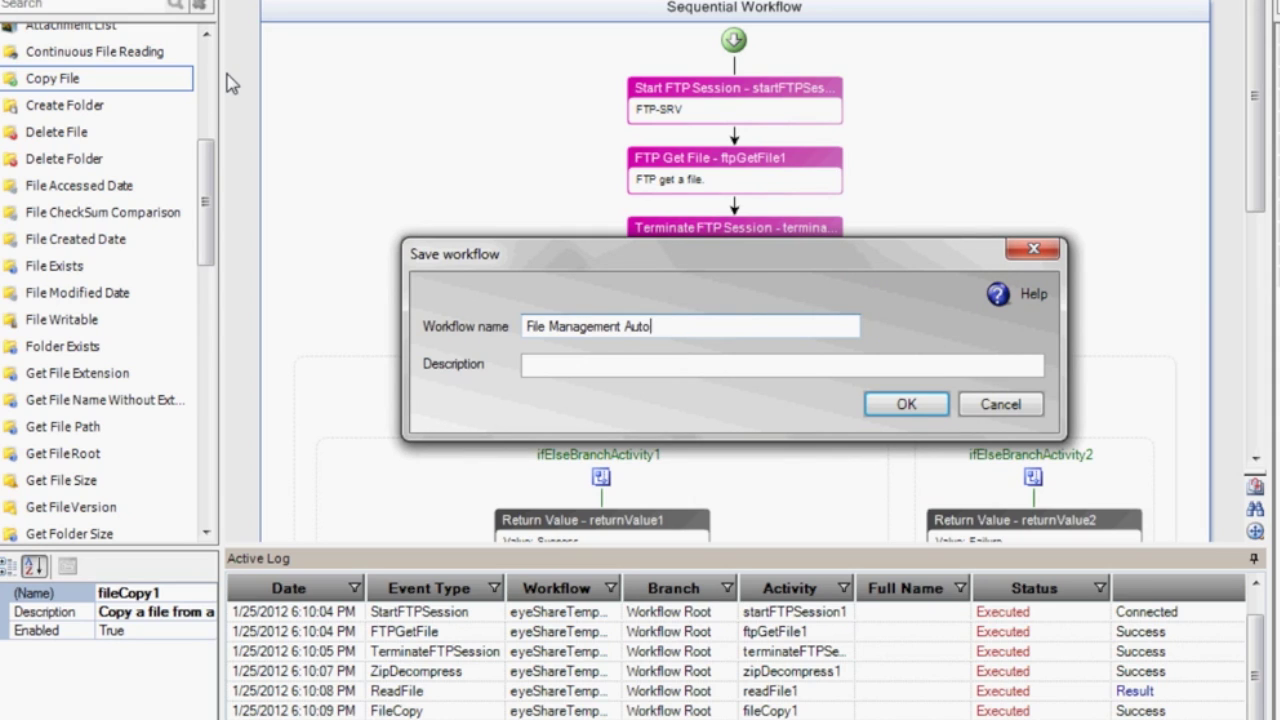
{"action": "type", "text": "mation"}
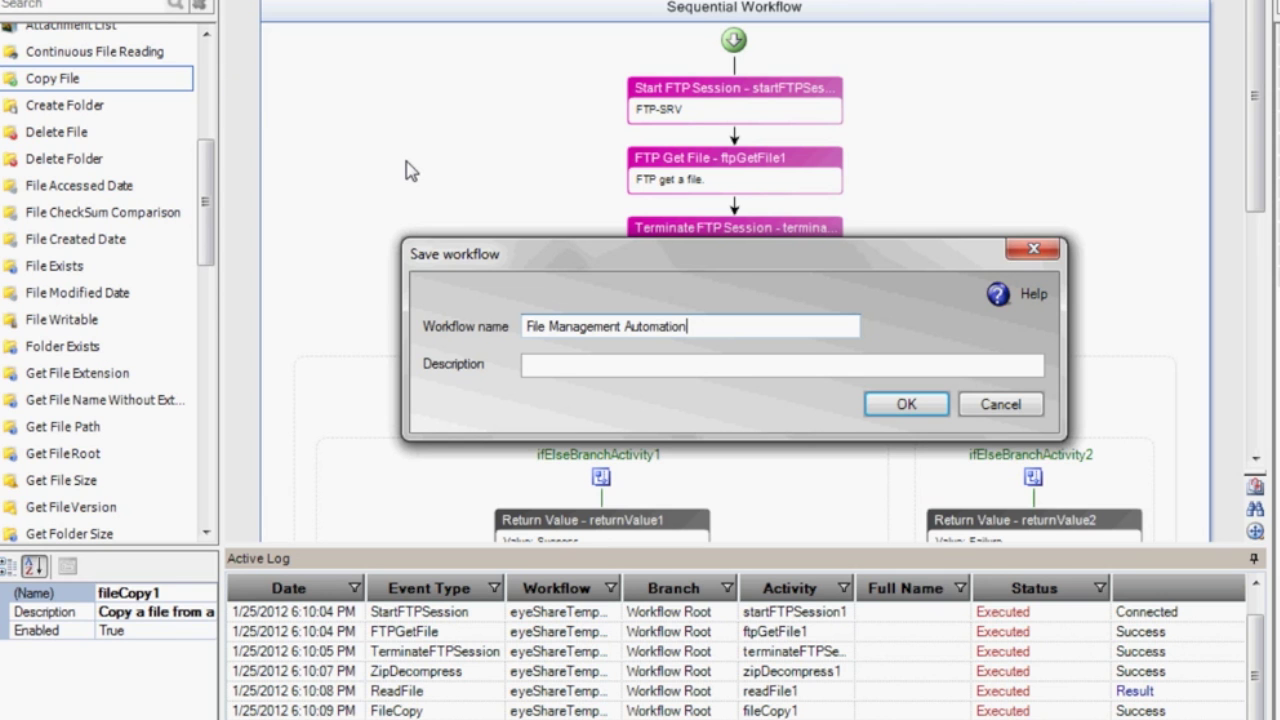